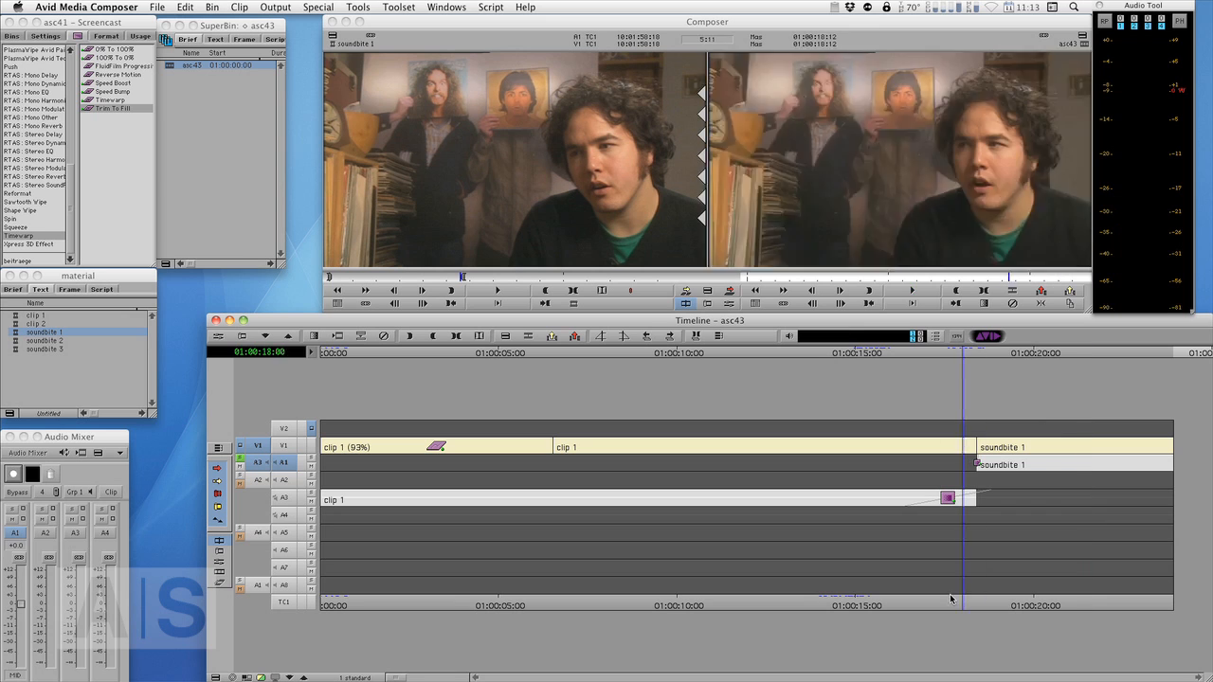
Play the sequence into soundbite 1 and park the position indicator at 01:00:20:07
key("s")
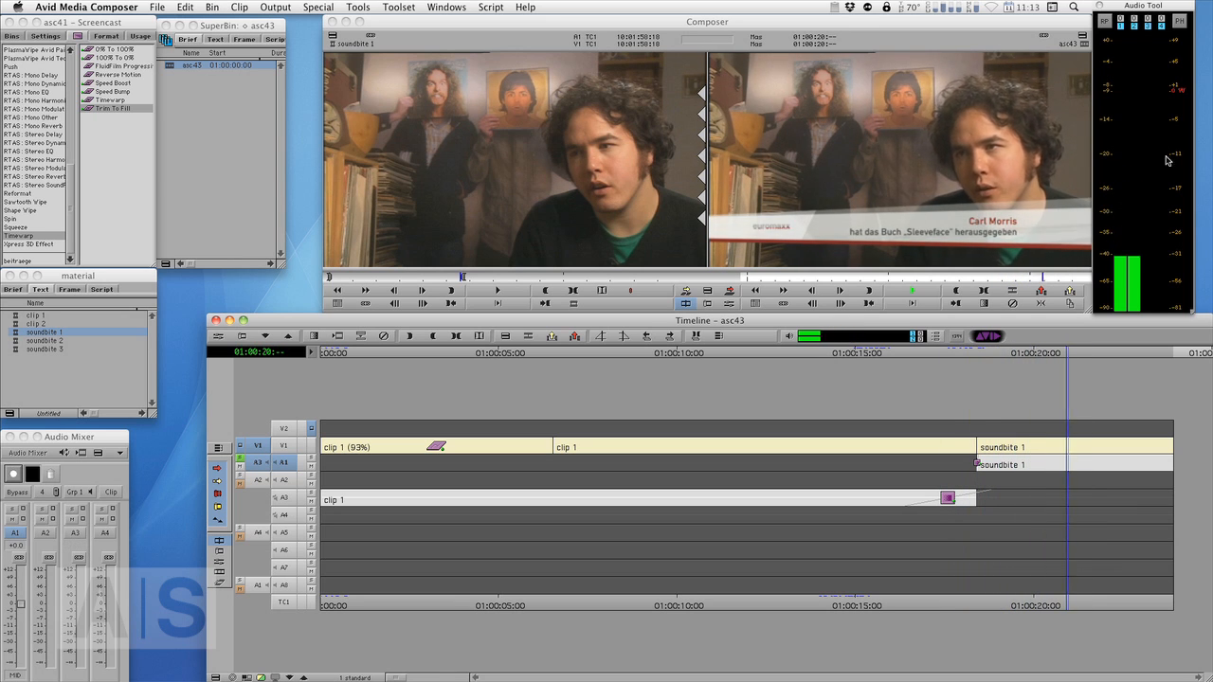
key("space")
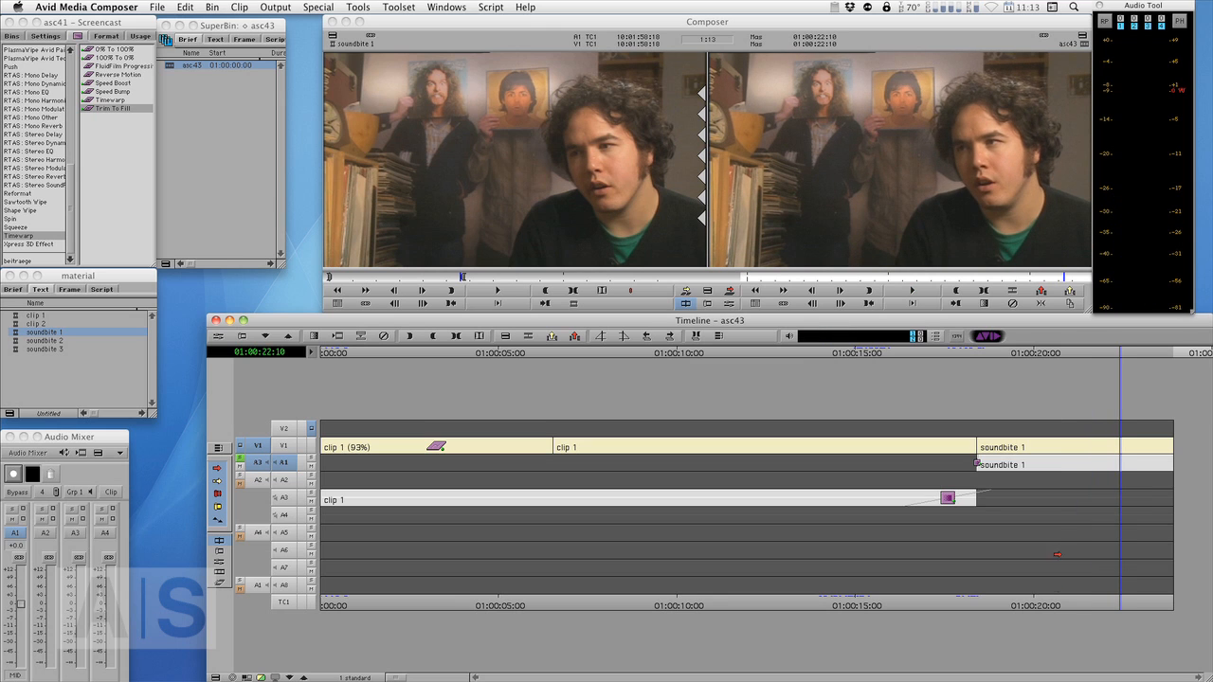
left_click(1044, 607)
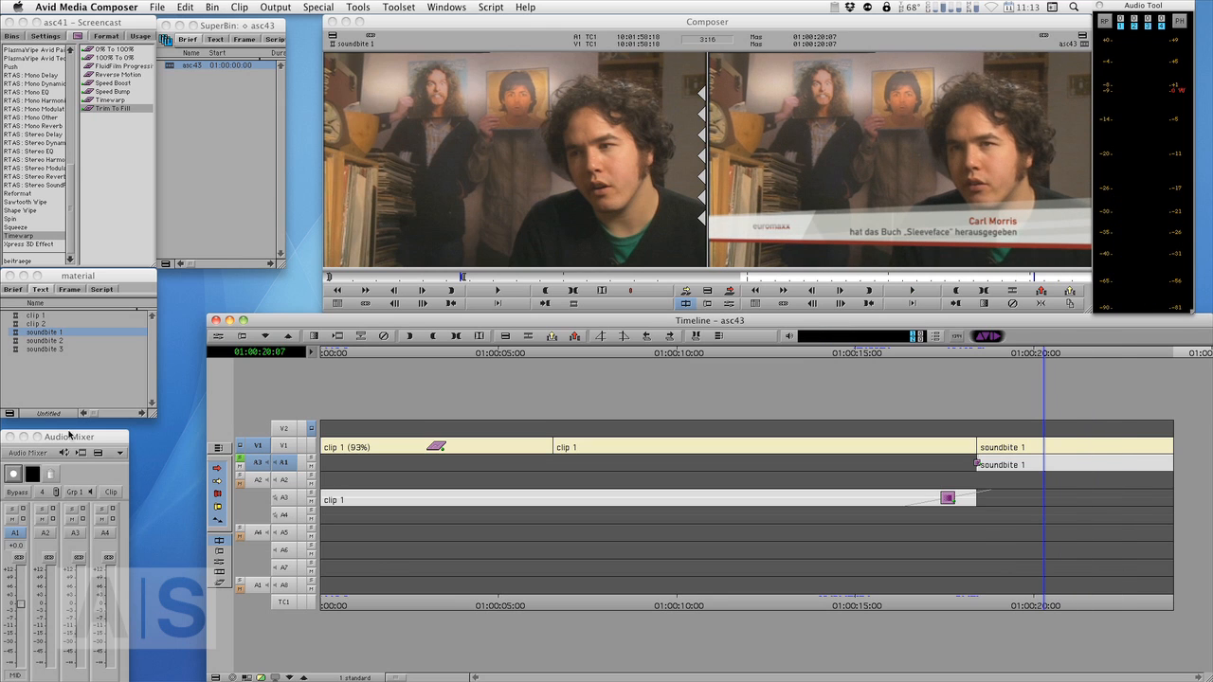
Move the Audio Mixer window over the middle of the timeline, and switch it to EQ and back to Audio Mixer
left_click_drag(80, 439, 621, 290)
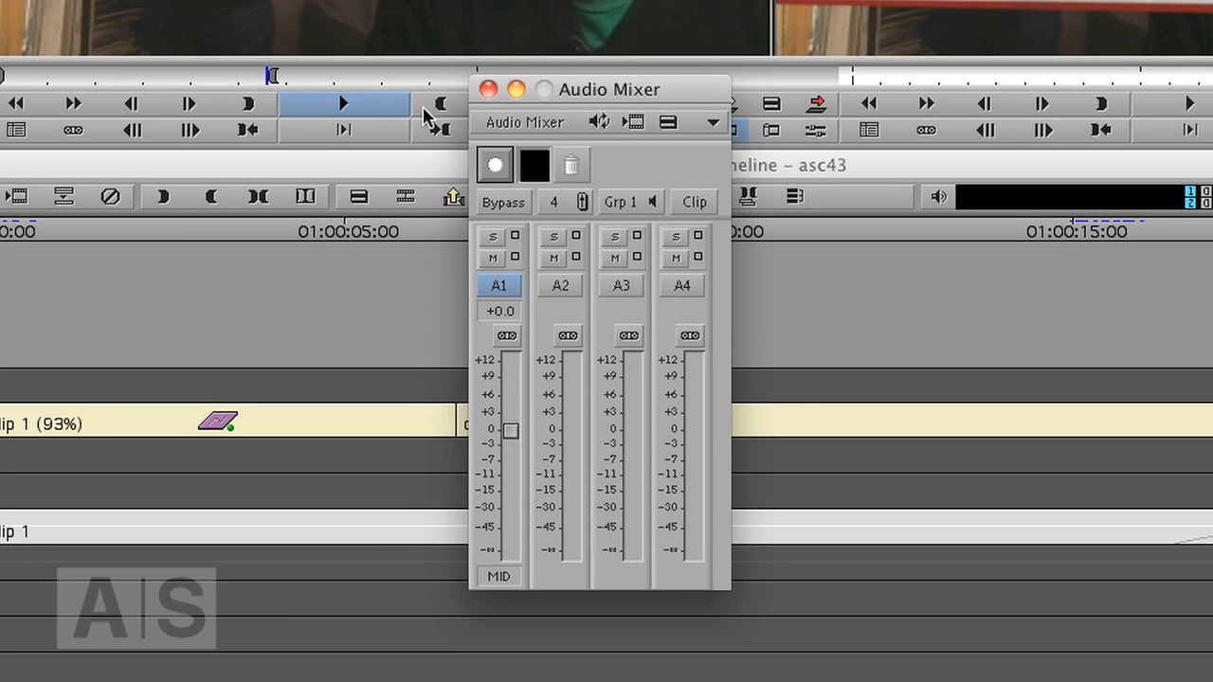
left_click(507, 131)
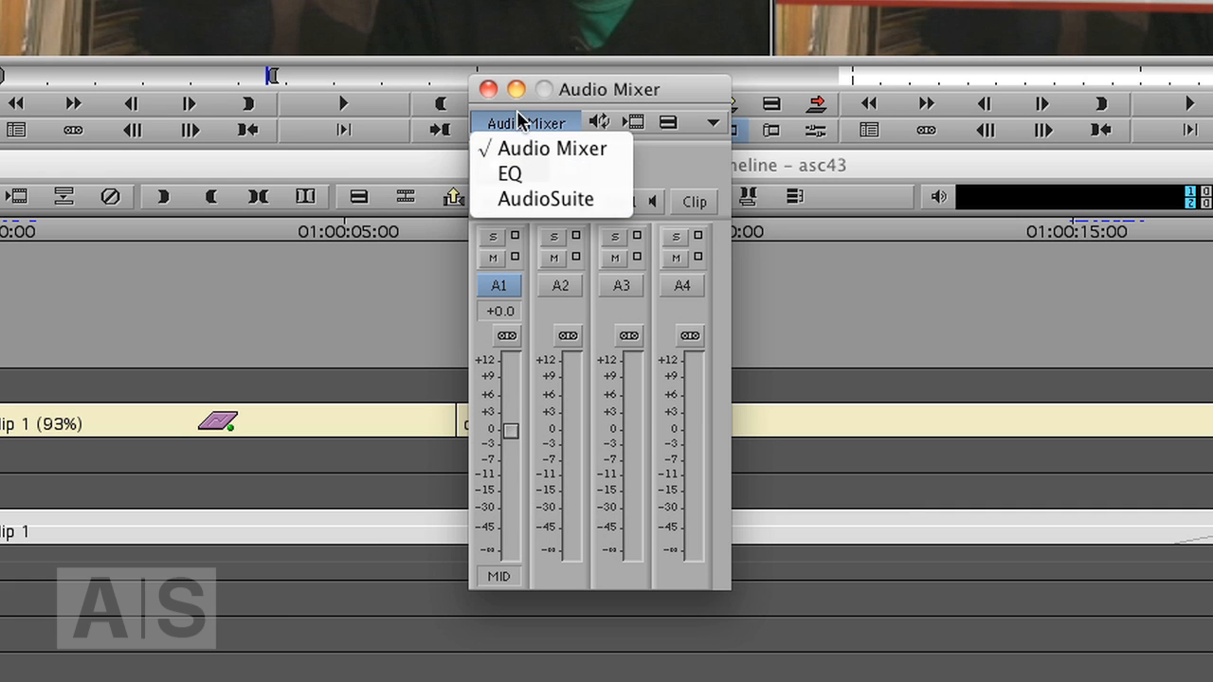
left_click(512, 175)
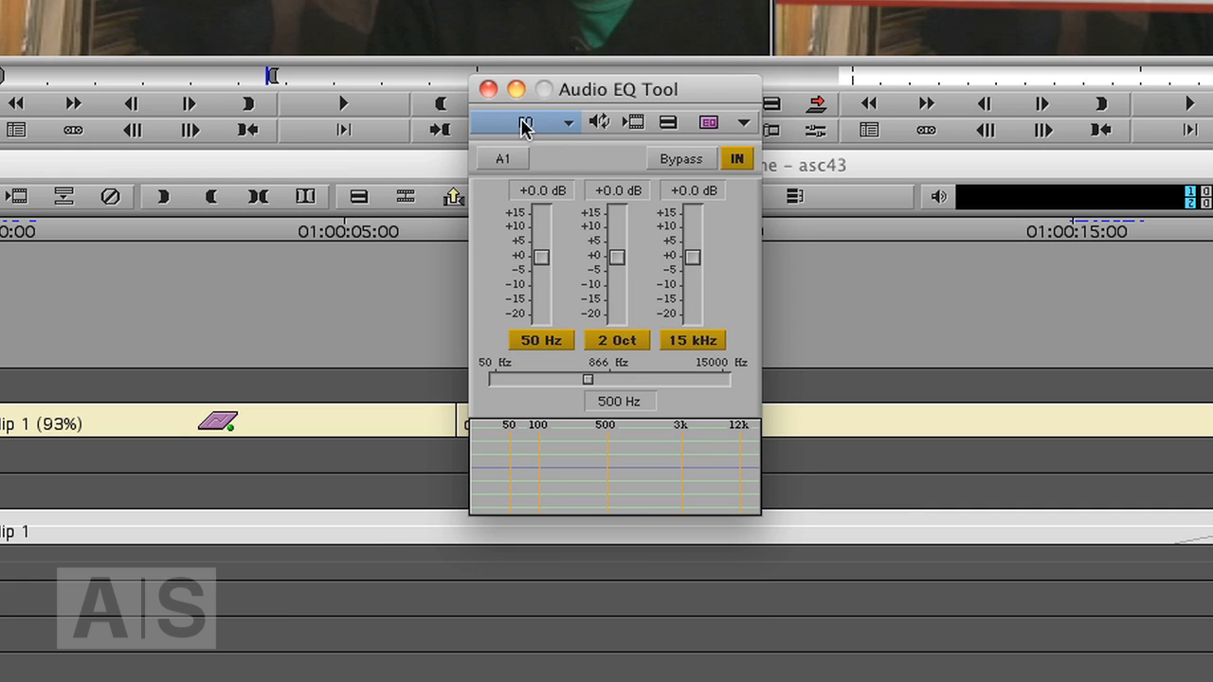
left_click(524, 124)
left_click(530, 152)
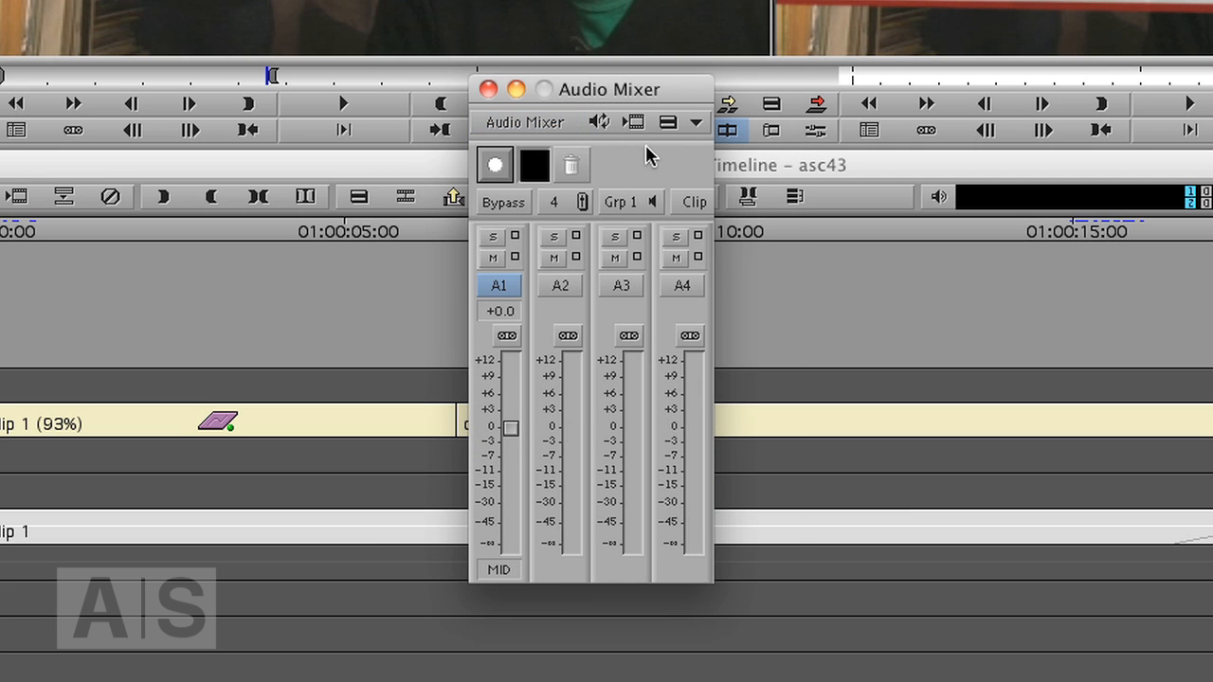
Start and stop the mixer's audio loop playback, and view its list of global track level and pan commands
left_click(599, 122)
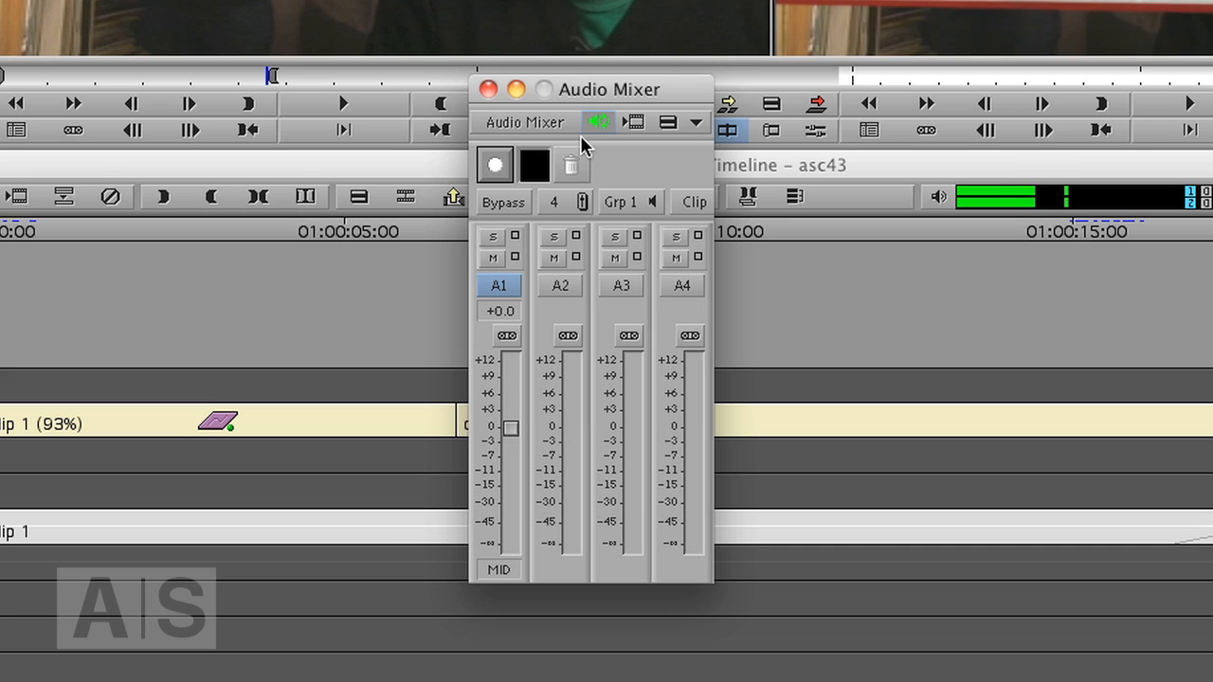
left_click(601, 124)
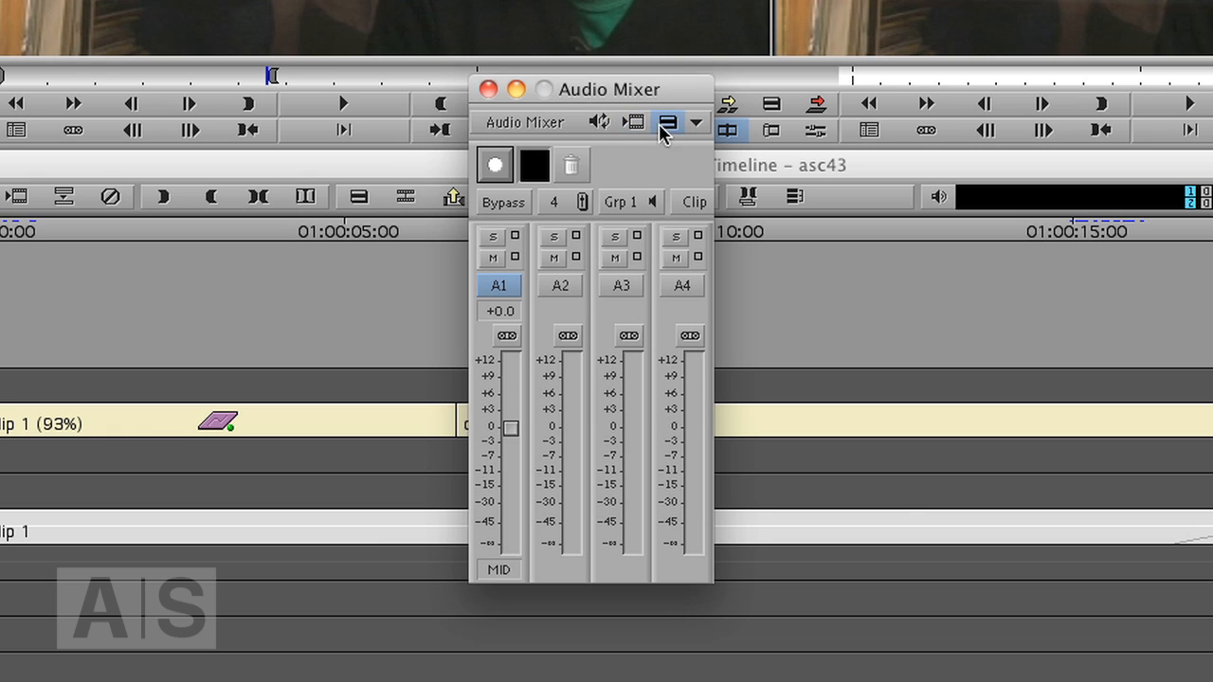
left_click(668, 124)
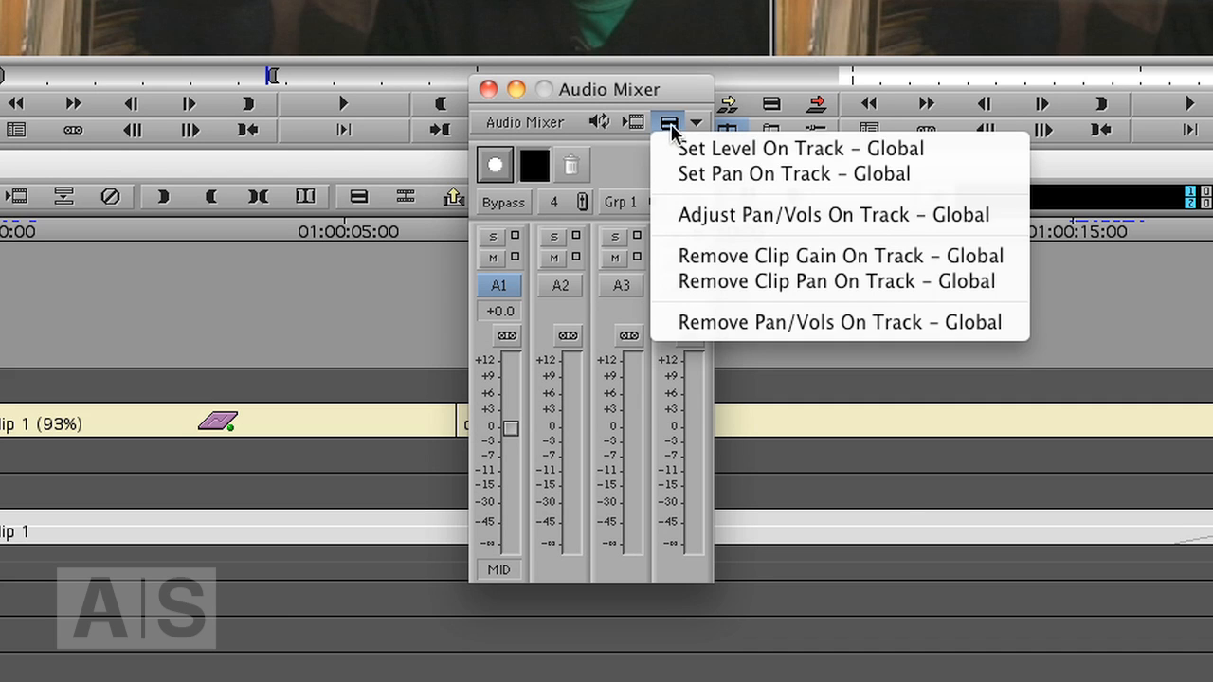
left_click(670, 123)
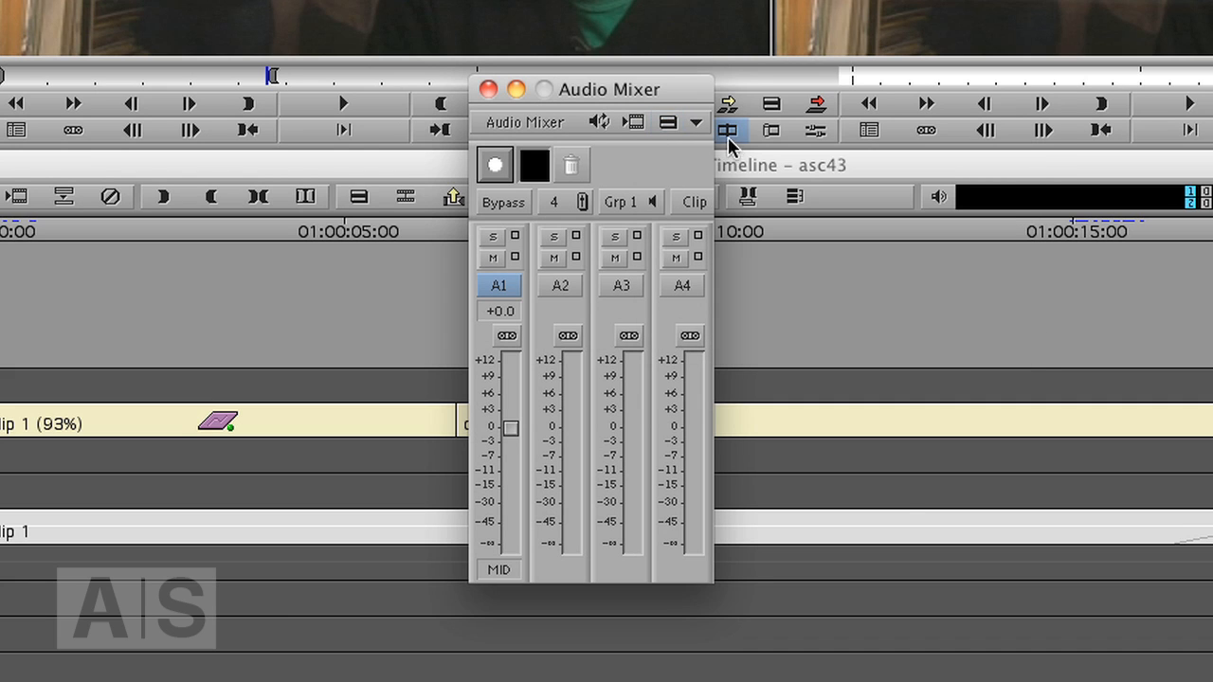
Collapse and re-expand the mixer's level sliders, and turn Bypass on and off again
left_click(696, 123)
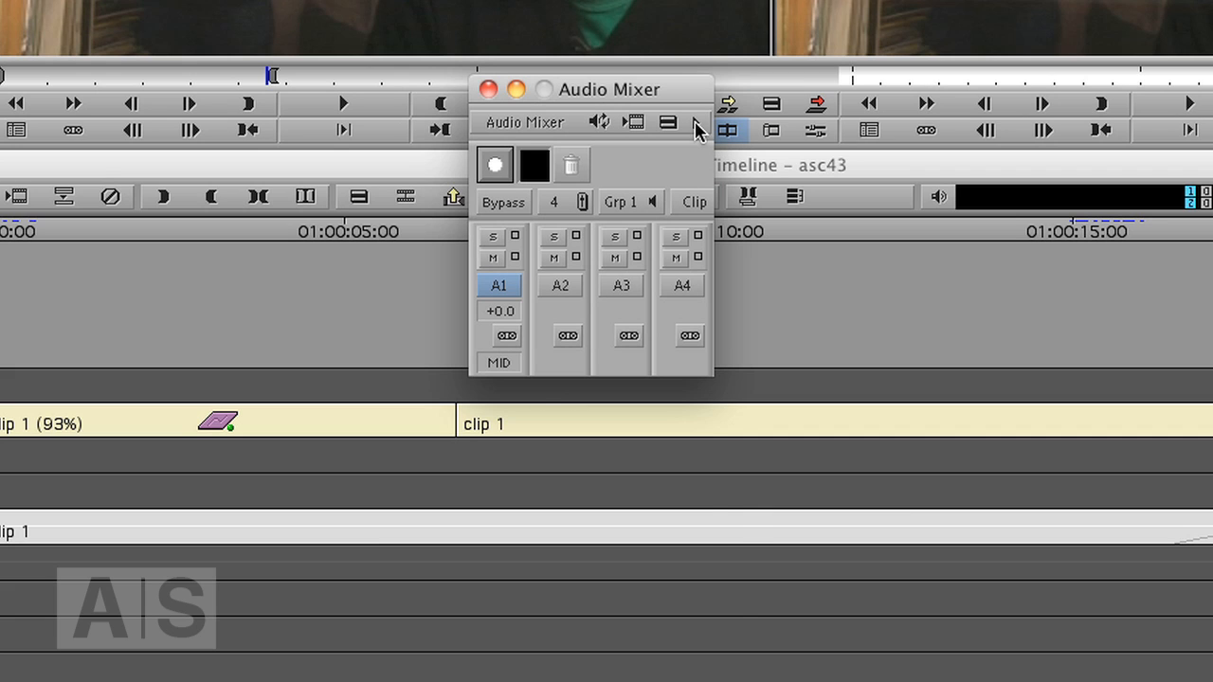
left_click(696, 125)
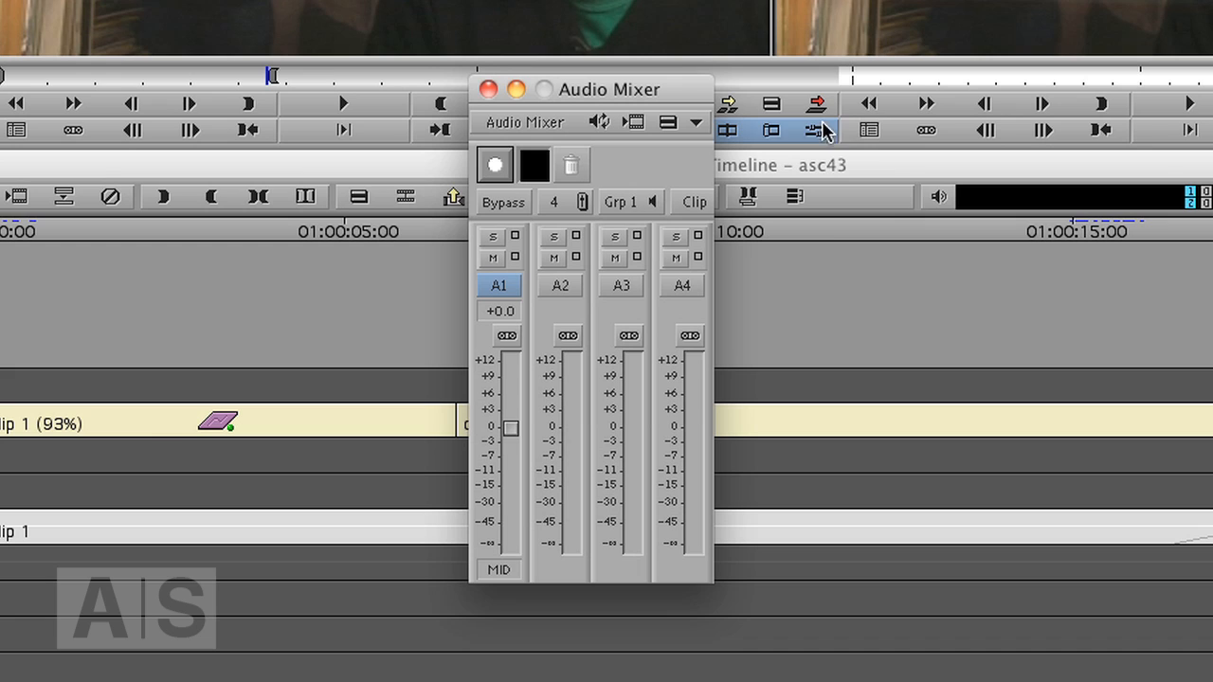
left_click(495, 203)
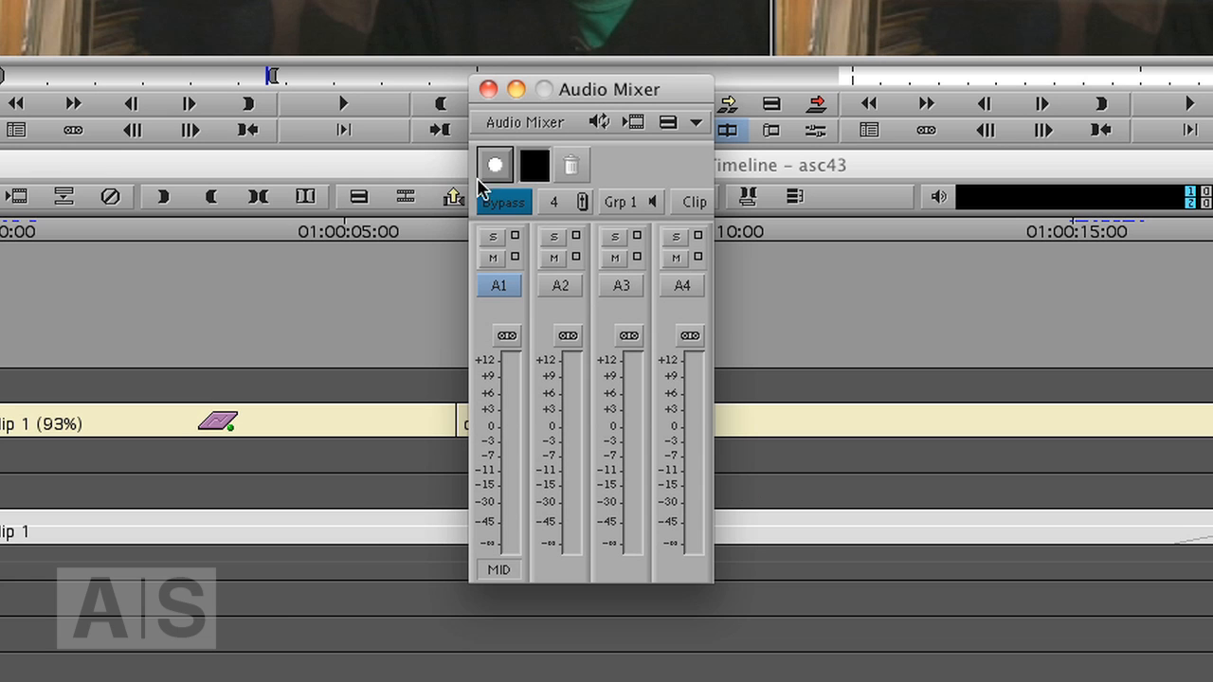
left_click(503, 203)
Cycle the mixer through 8 and 16 mix panes back to 4, and switch to Grp 2 and back to Grp 1
left_click(581, 201)
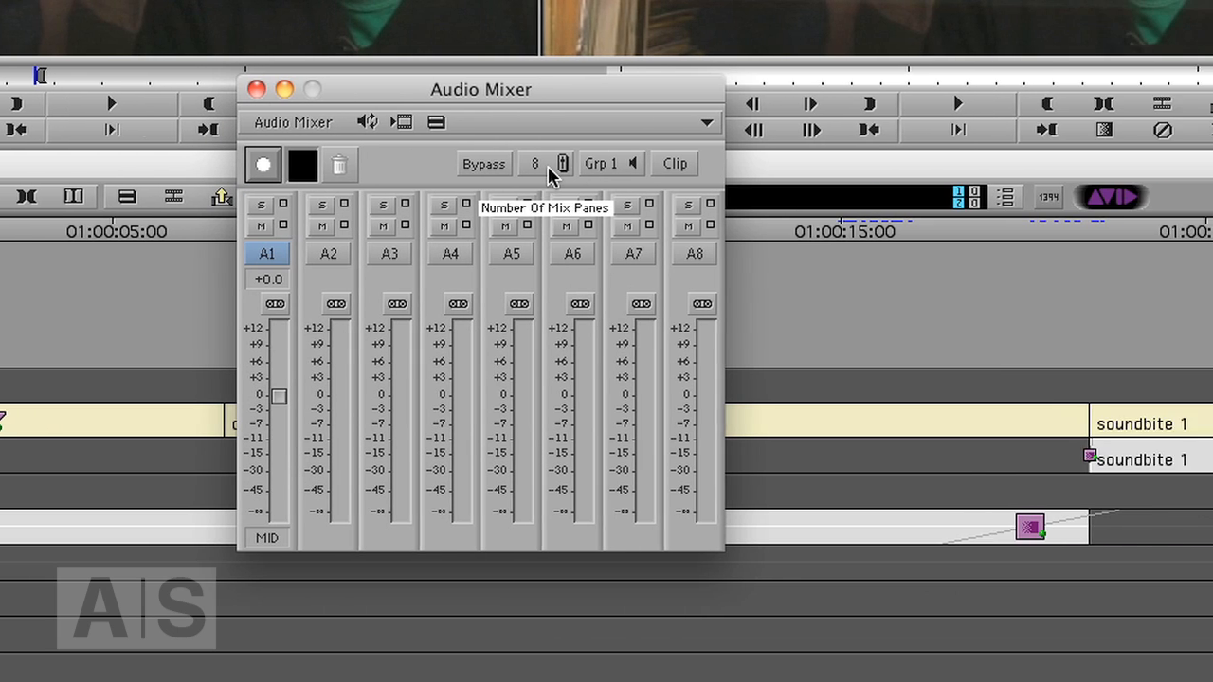
left_click(550, 171)
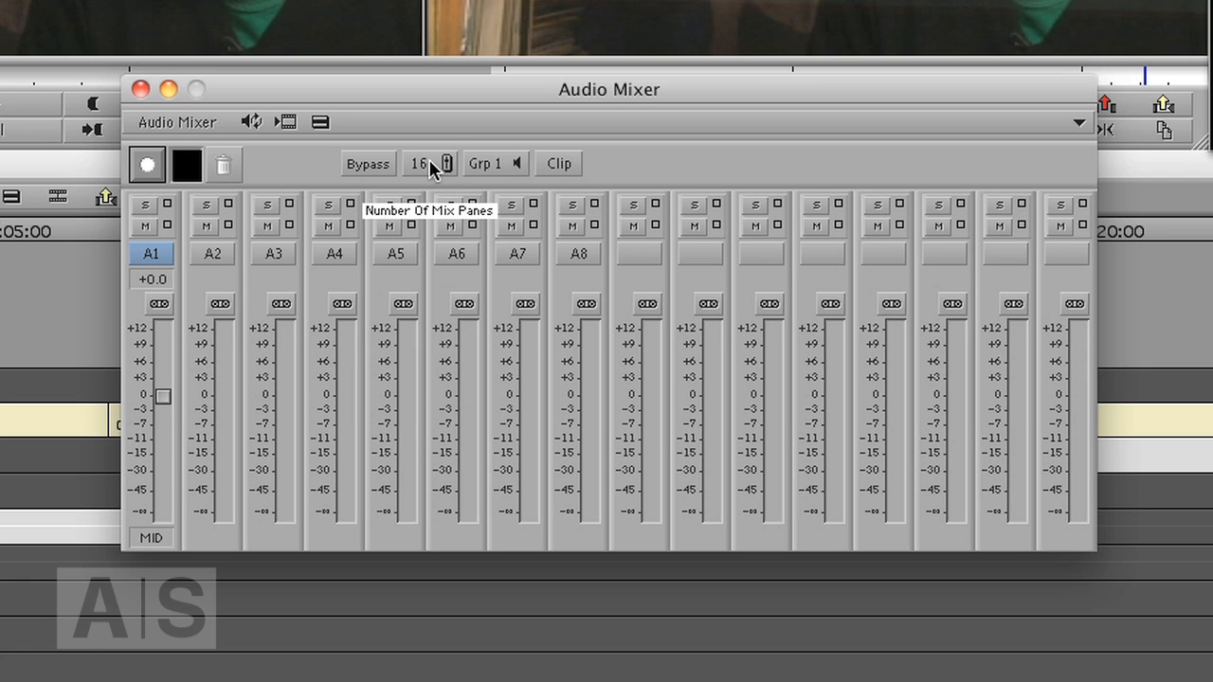
left_click(430, 172)
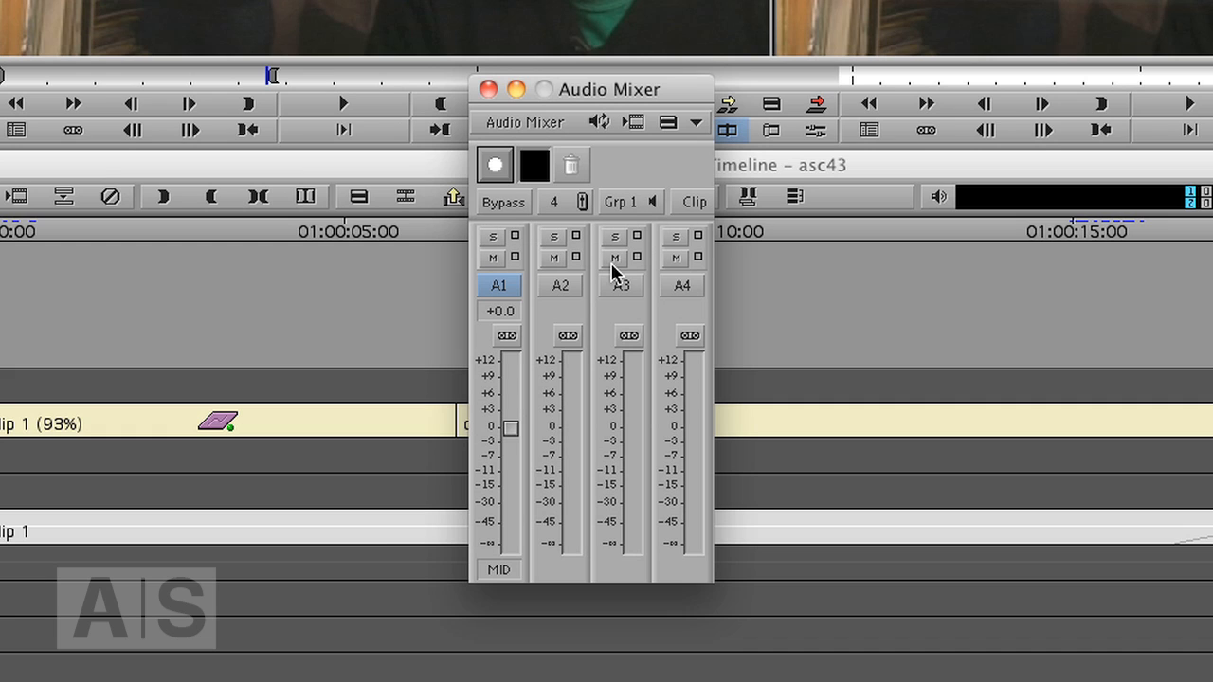
left_click(626, 202)
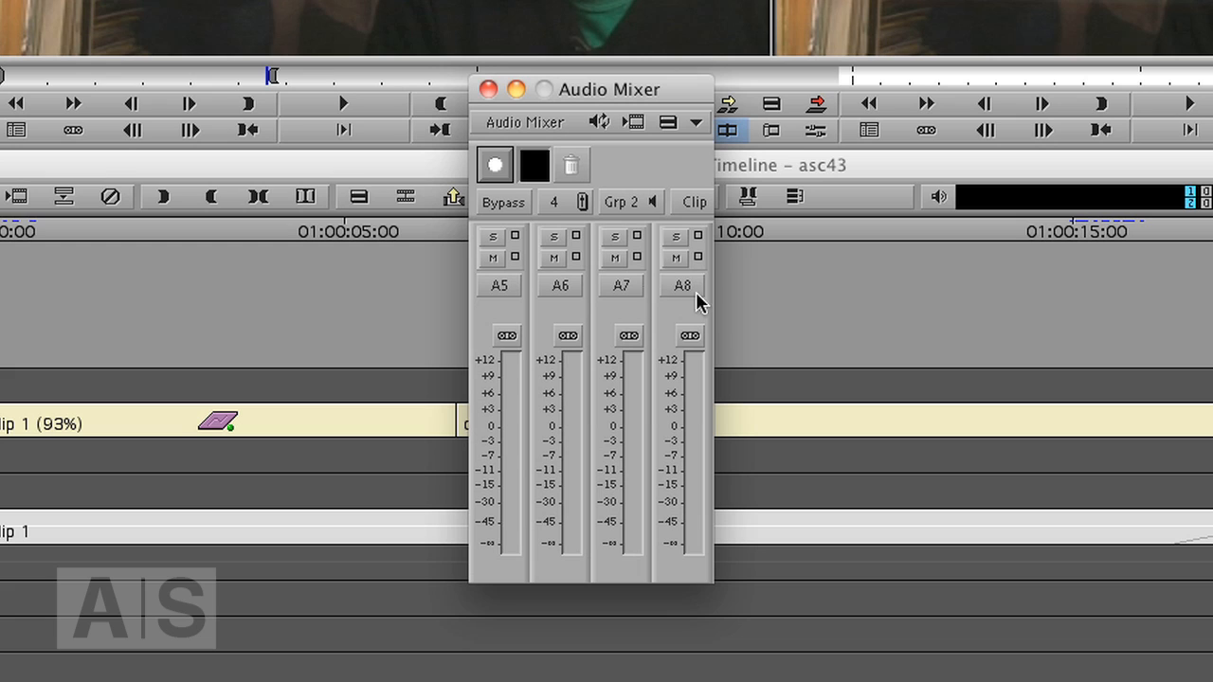
left_click(627, 202)
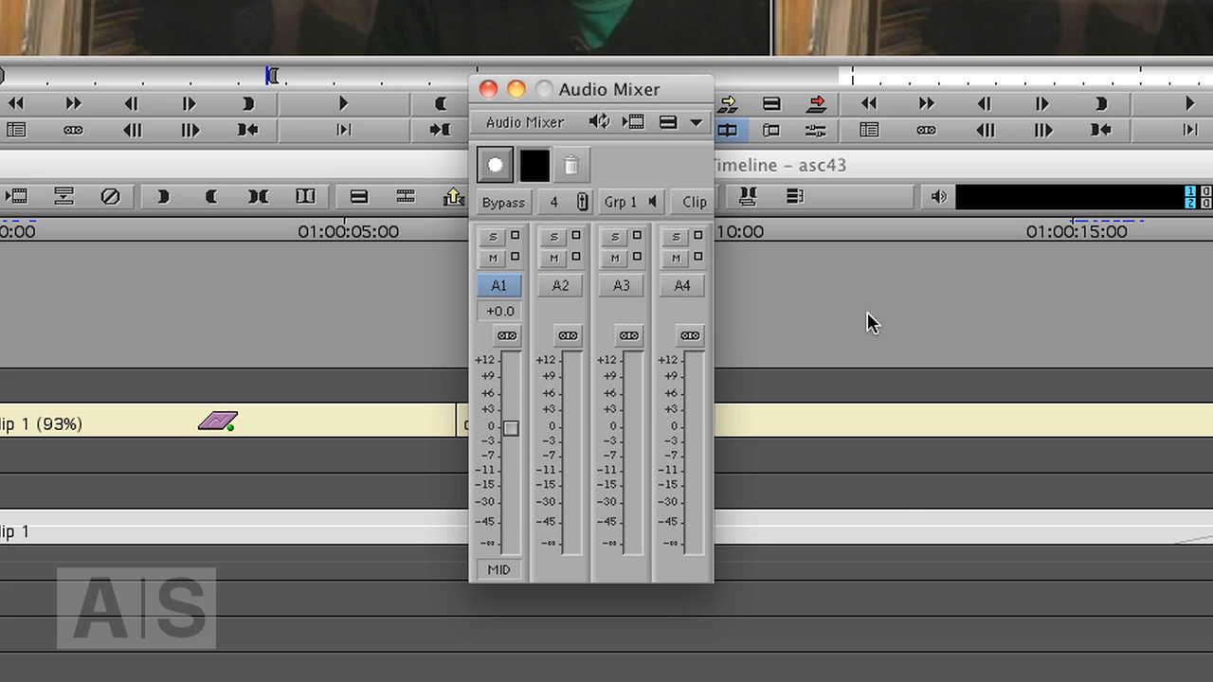
Cycle the Audio Mixer mode through Auto and Live back to Clip
left_click(689, 204)
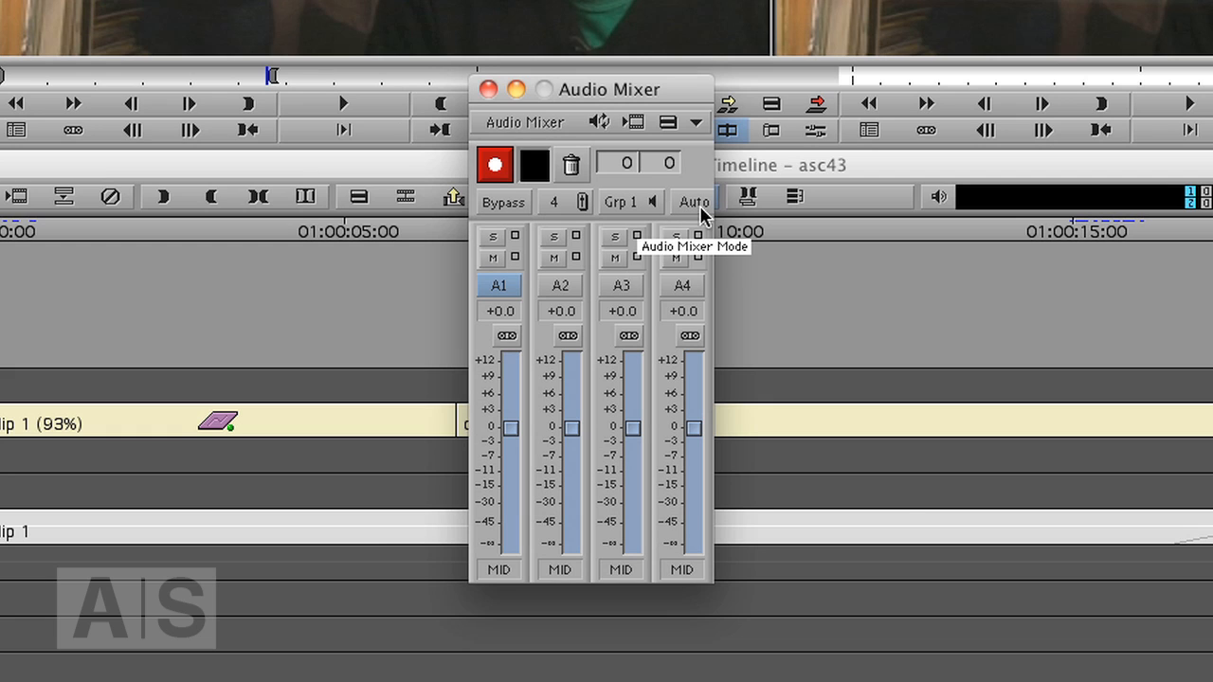
left_click(700, 211)
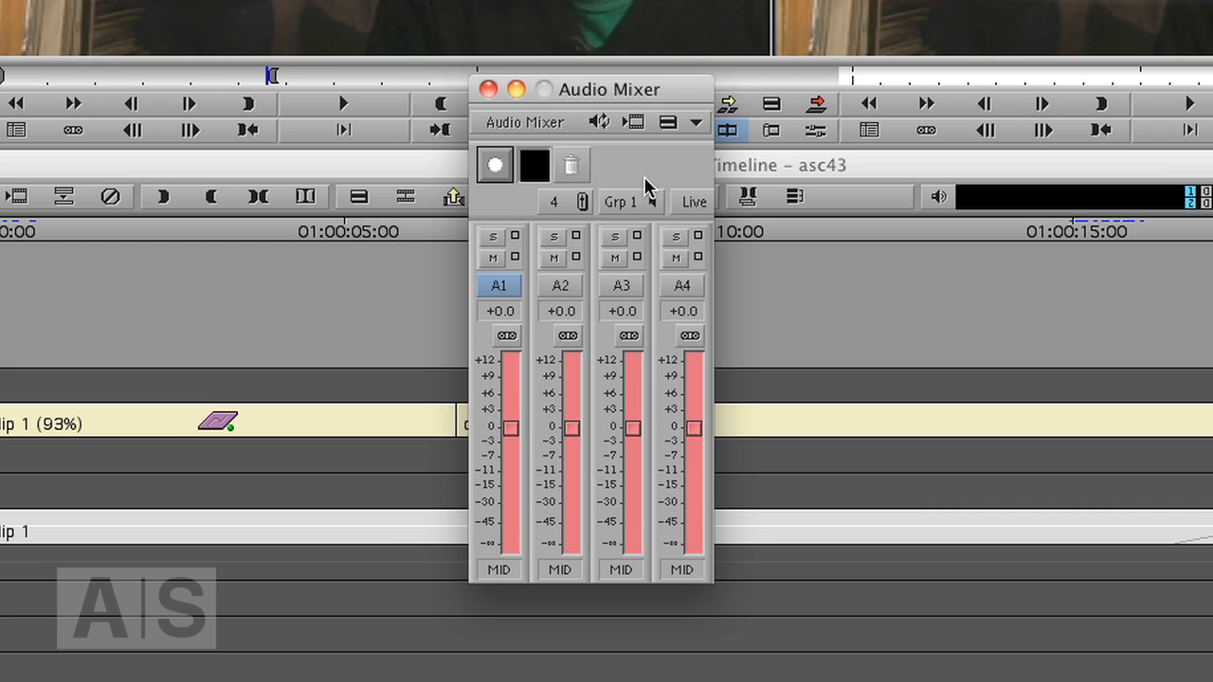
left_click(692, 199)
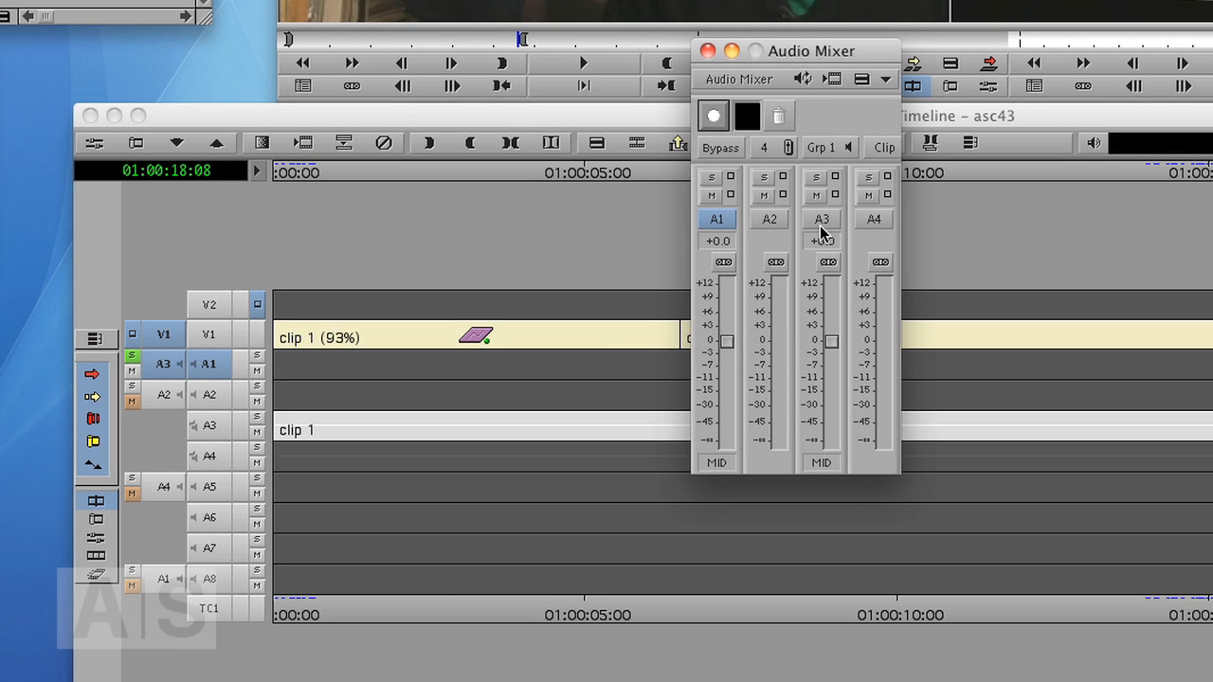
Select and deselect track A3 in the mixer, and slide track A1's level down and back to 0 dB
left_click(621, 285)
left_click(823, 224)
left_click_drag(727, 343, 727, 406)
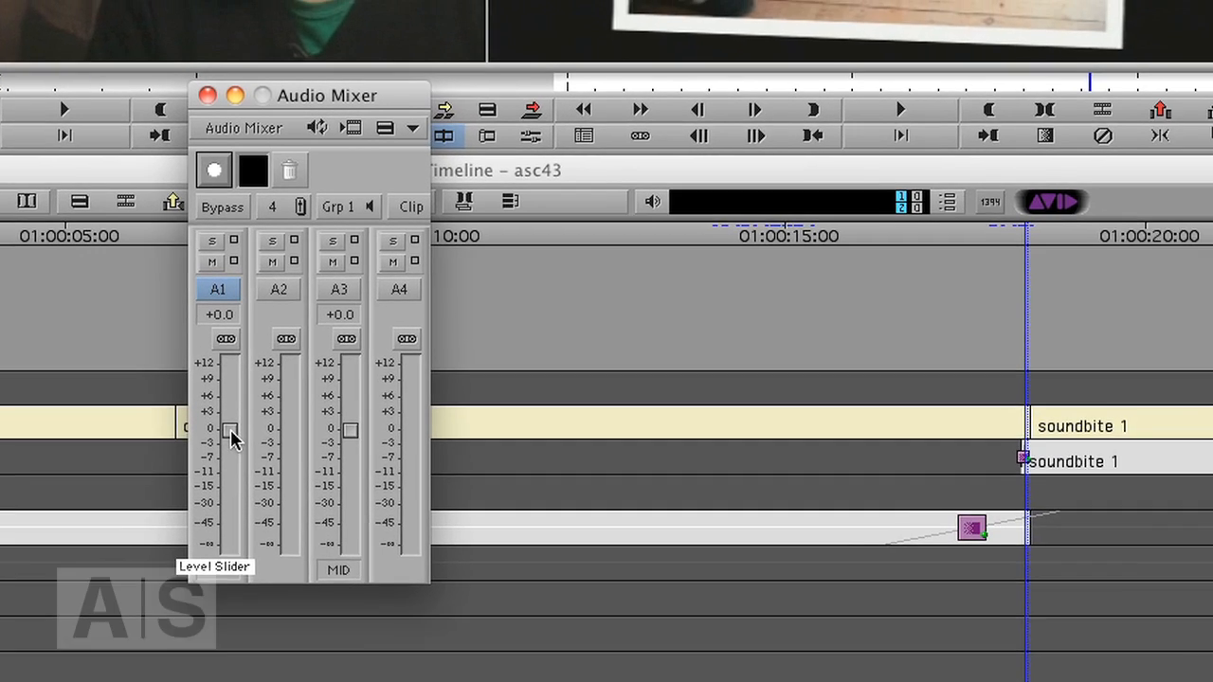
left_click_drag(185, 521, 184, 439)
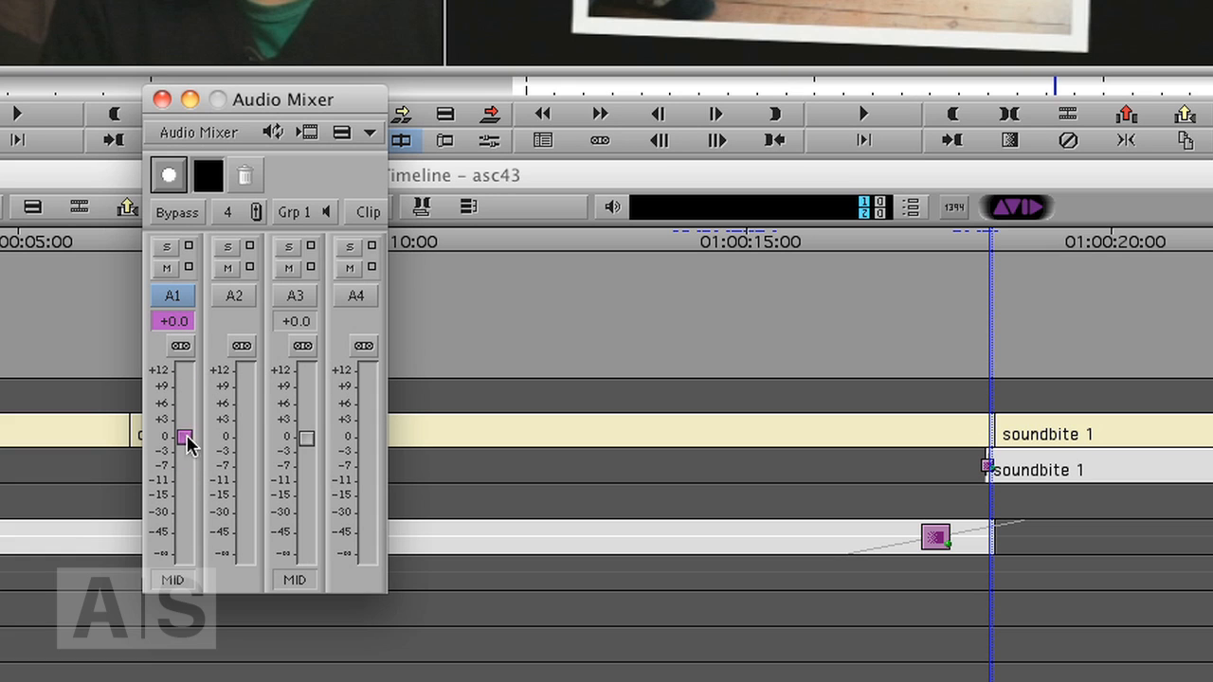
Enter numeric levels of 9, -15, -50 and -0 dB in turn for track A1's slider
type("9")
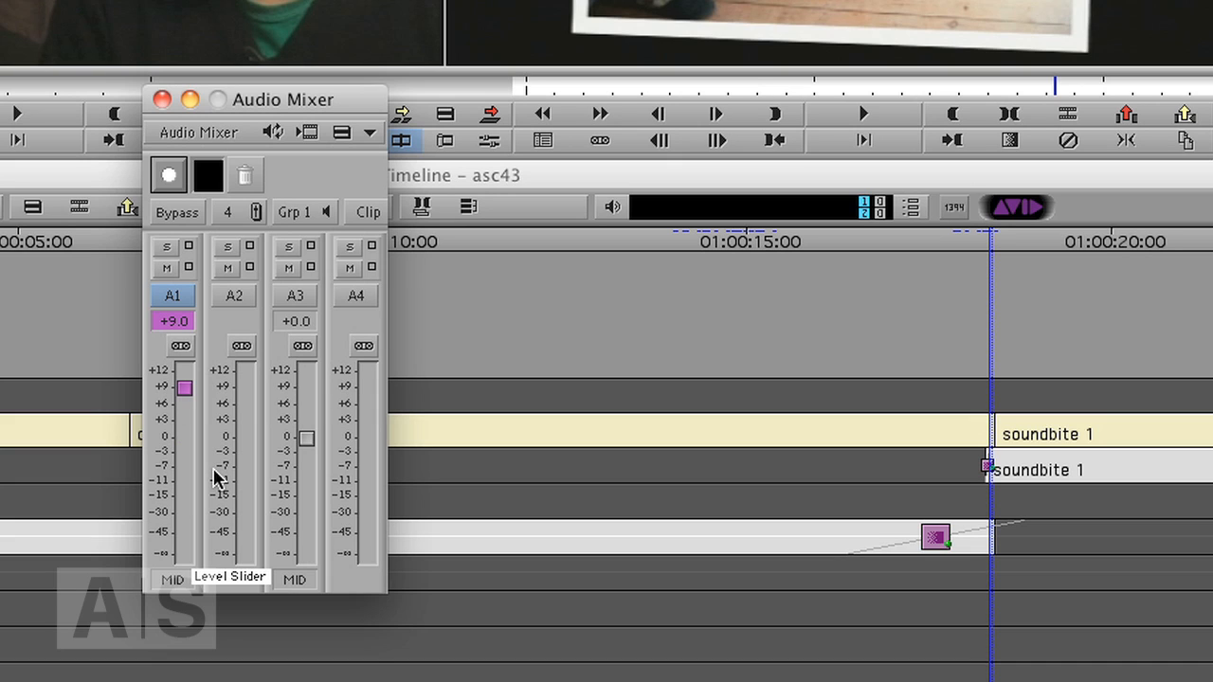
type("-15")
type("-50")
type("-0")
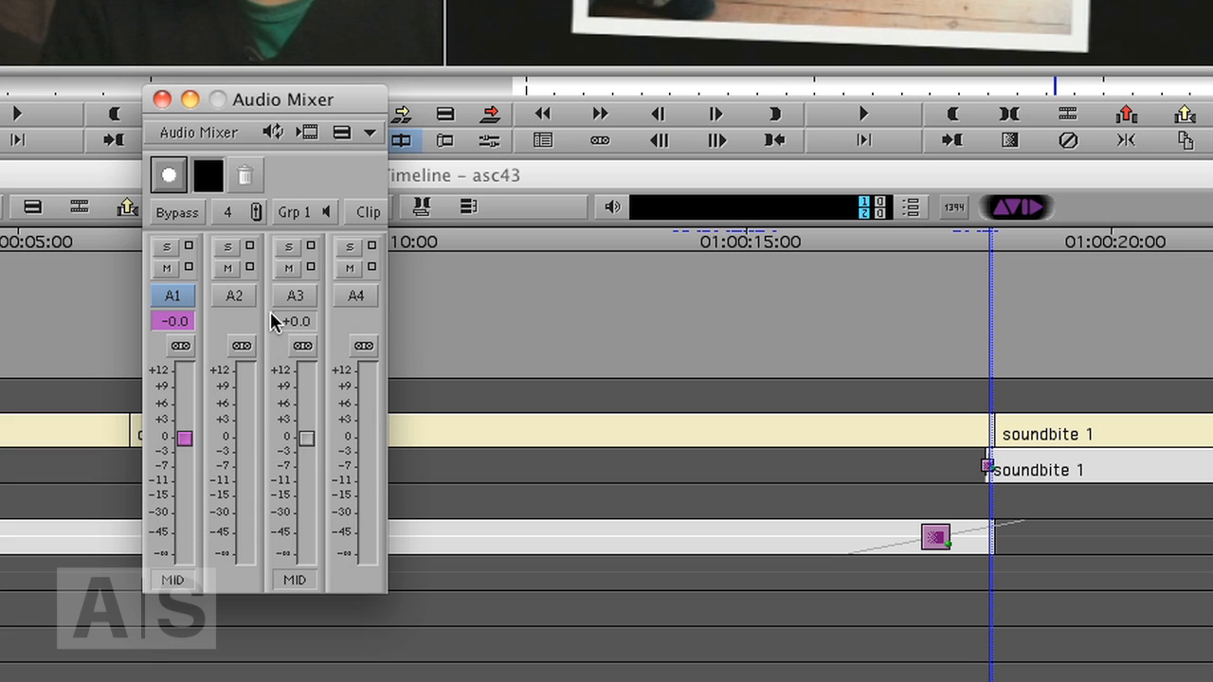
Slide track A1's level down to about -39.1 dB and reset it to 0 dB
left_click_drag(185, 439, 185, 428)
left_click_drag(196, 487, 183, 524)
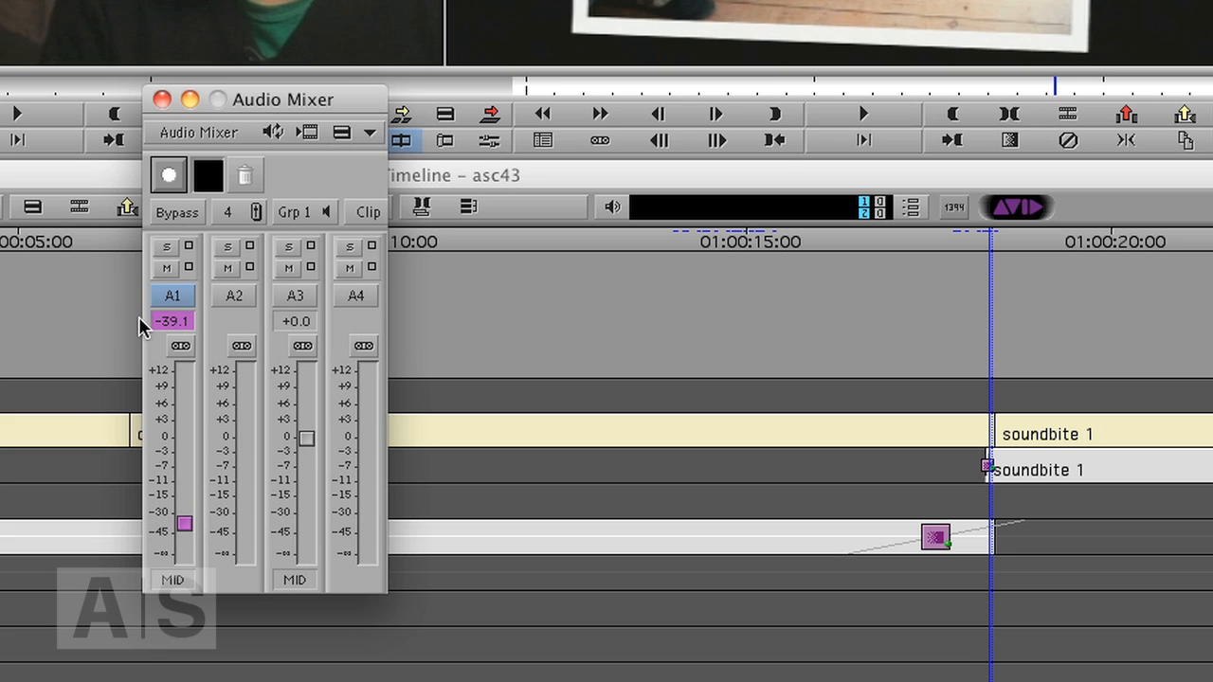
left_click(186, 533, "alt")
Pan track A1 fully left to L100 and reset the pan to MID
left_click_drag(172, 582, 161, 608)
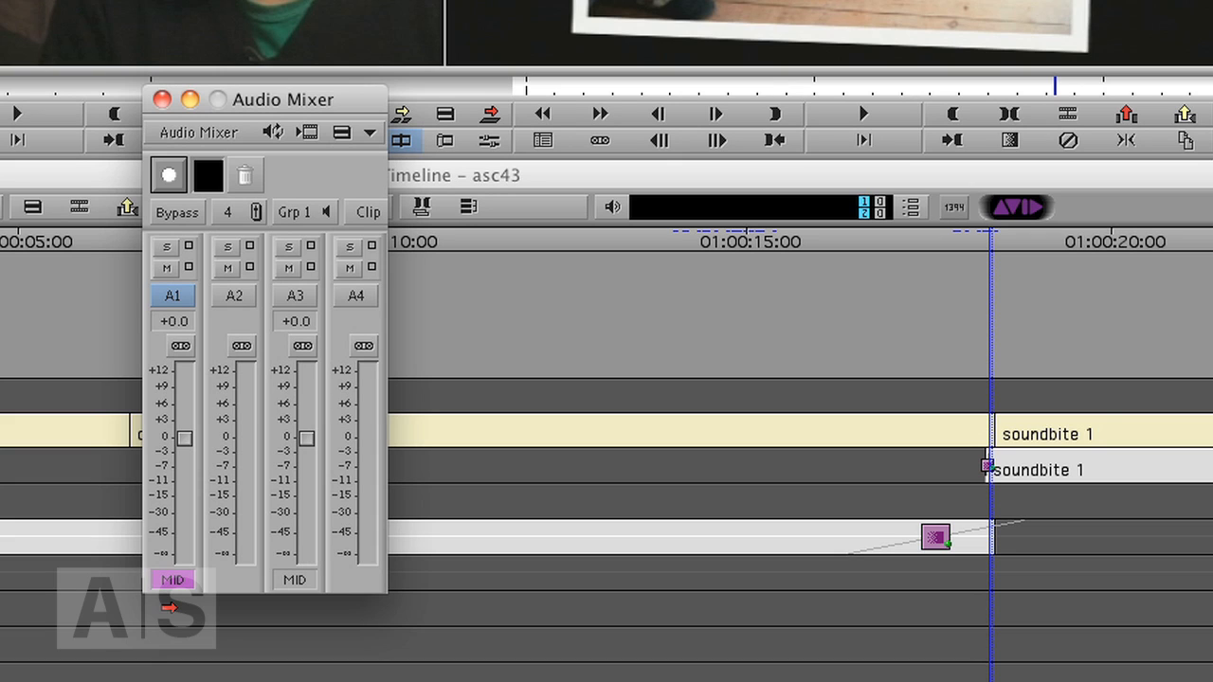
left_click_drag(166, 592, 94, 612)
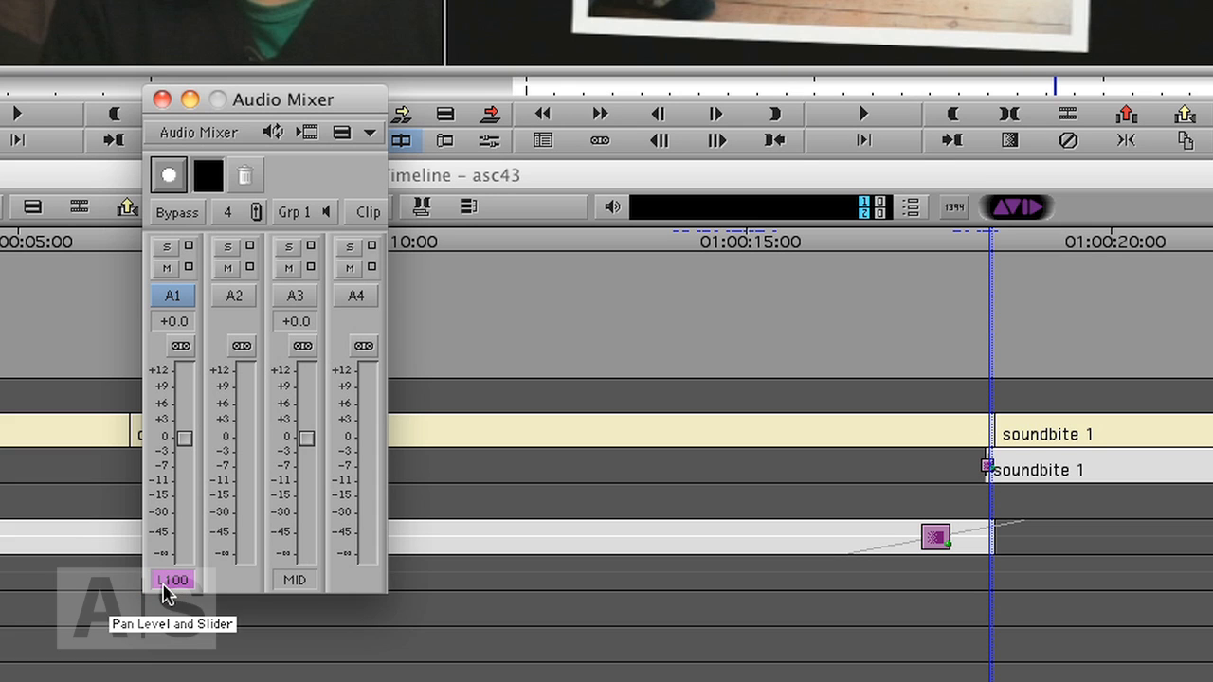
left_click(173, 581, "alt")
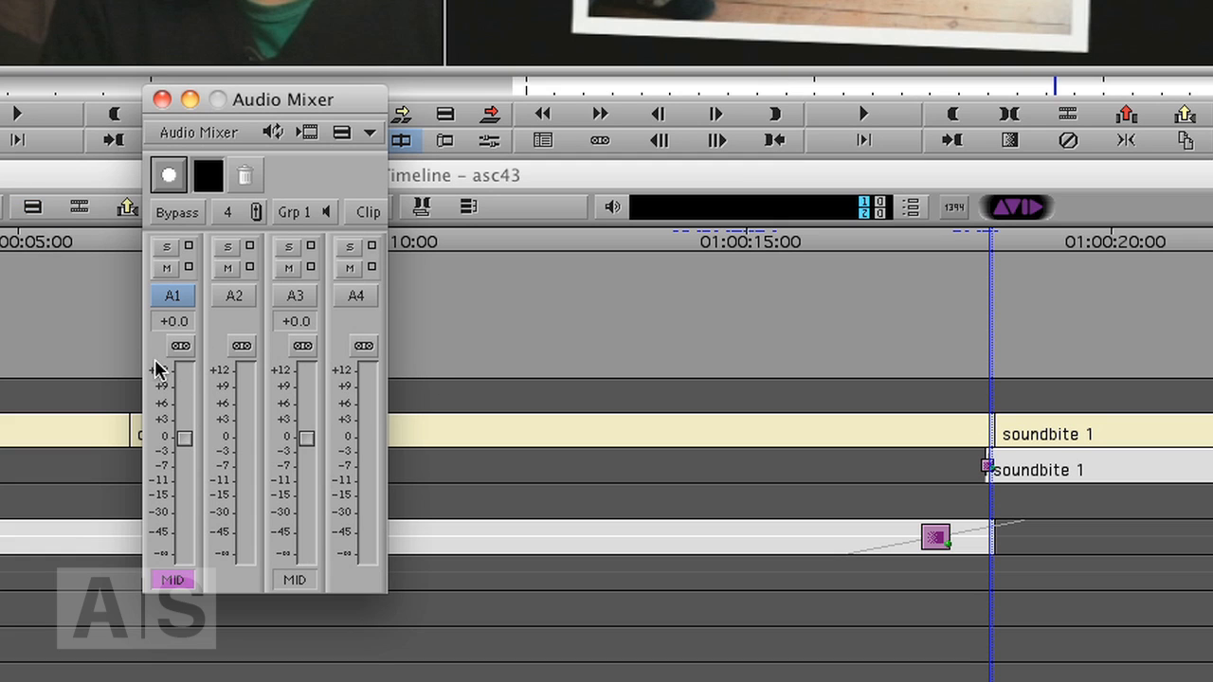
Gang tracks A1 and A3 in the mixer and move their level sliders together
left_click(180, 347)
left_click(304, 347)
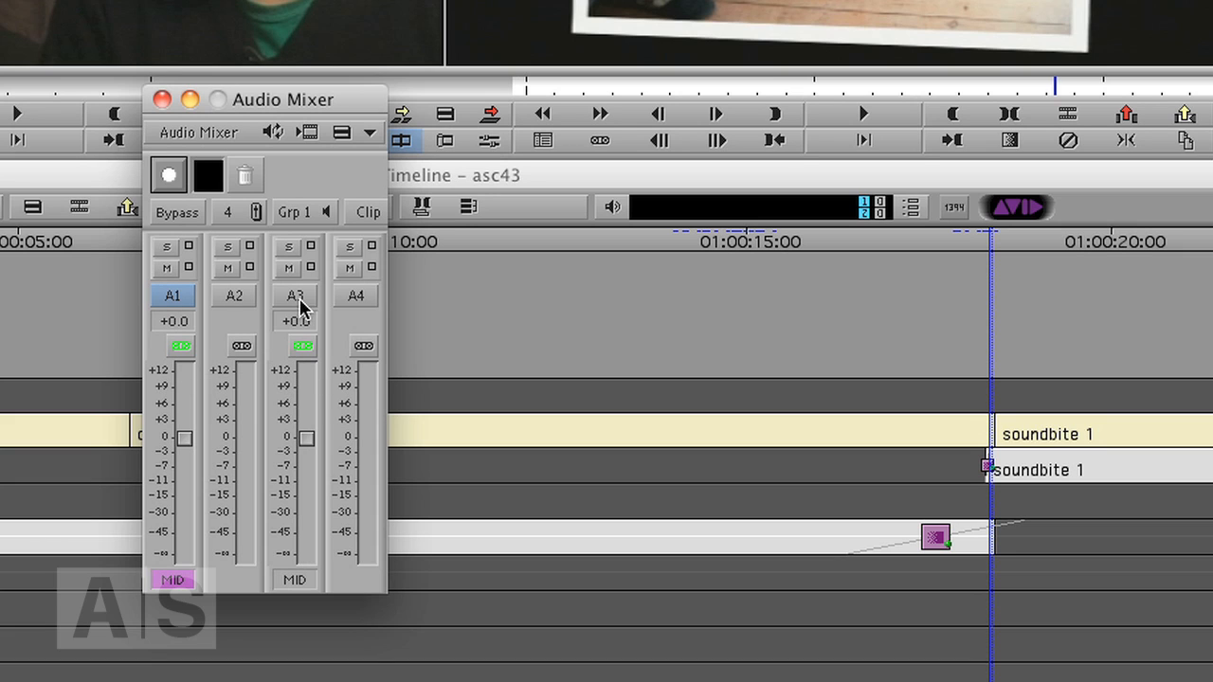
mouse_move(181, 455)
left_mouse_down()
mouse_move(176, 536)
mouse_move(181, 422)
mouse_move(178, 446)
left_mouse_up()
left_click_drag(174, 495, 200, 469)
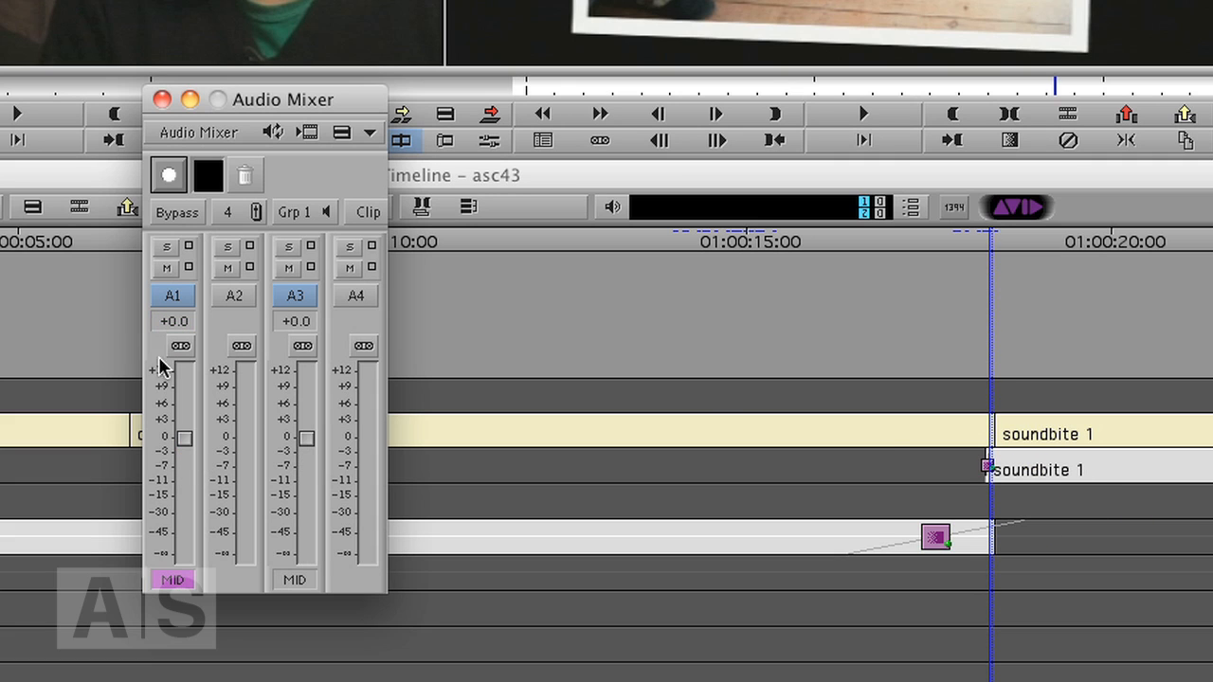
Enter -10 dB and finally +10 dB as track A1's level, and play the sequence through soundbite 1 to check it
type("-10")
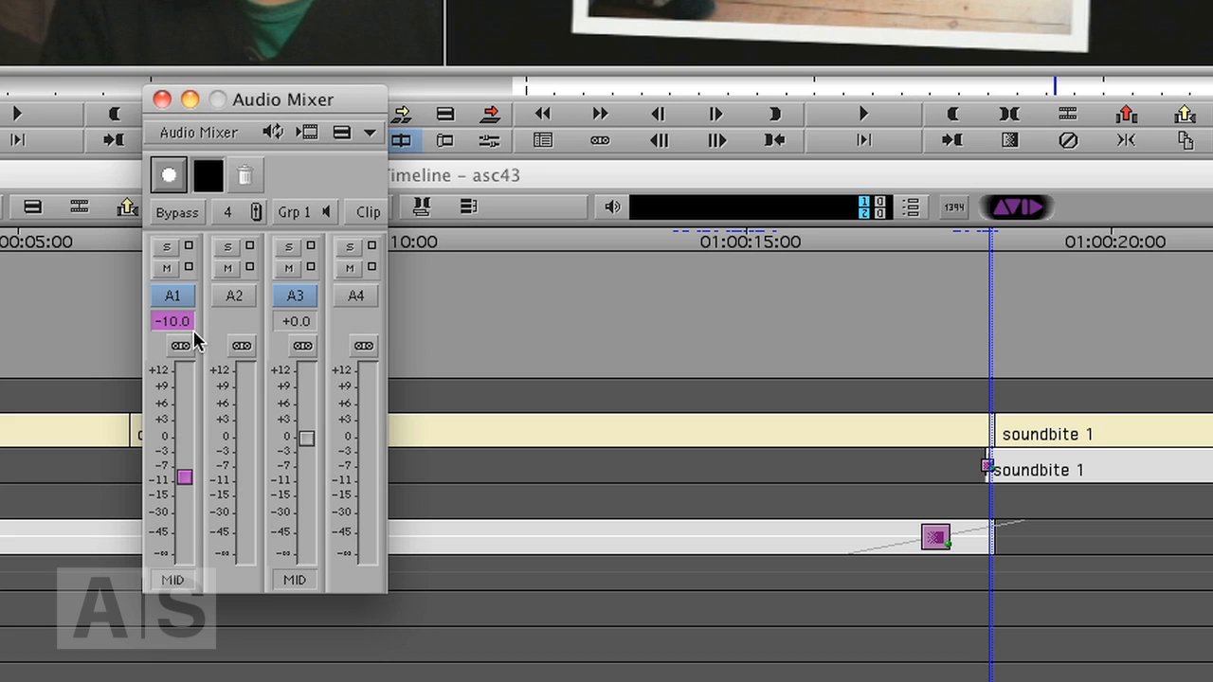
type("+10")
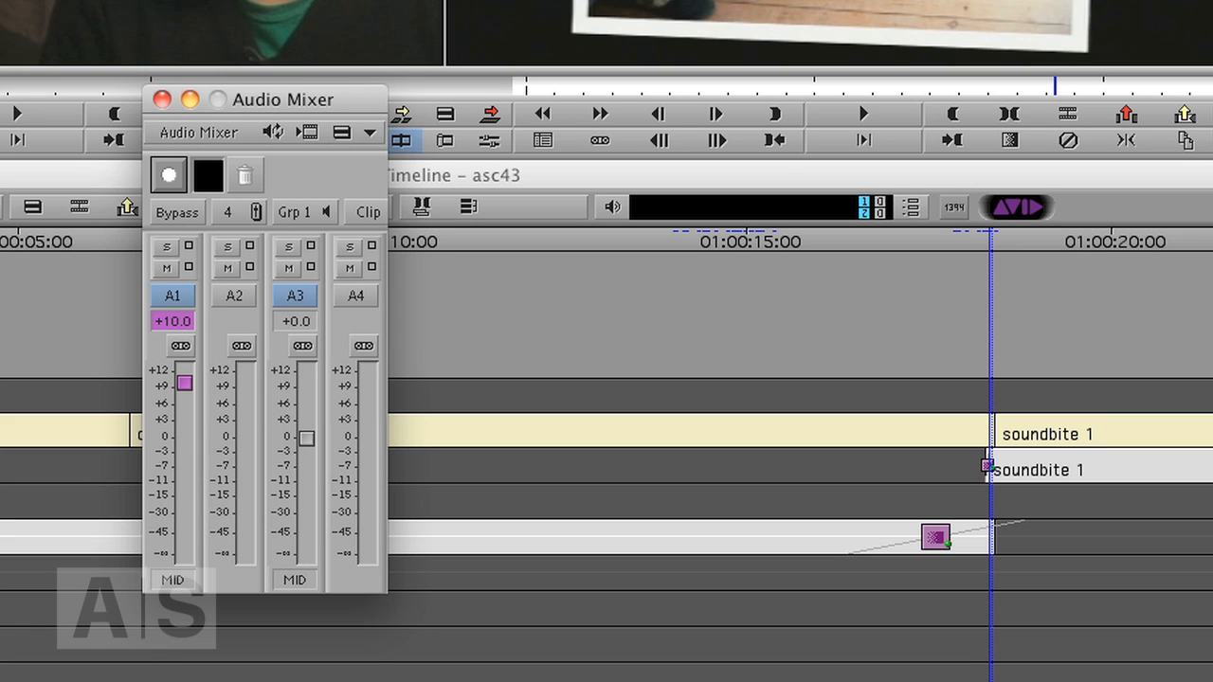
left_click_drag(978, 242, 973, 241)
key("space")
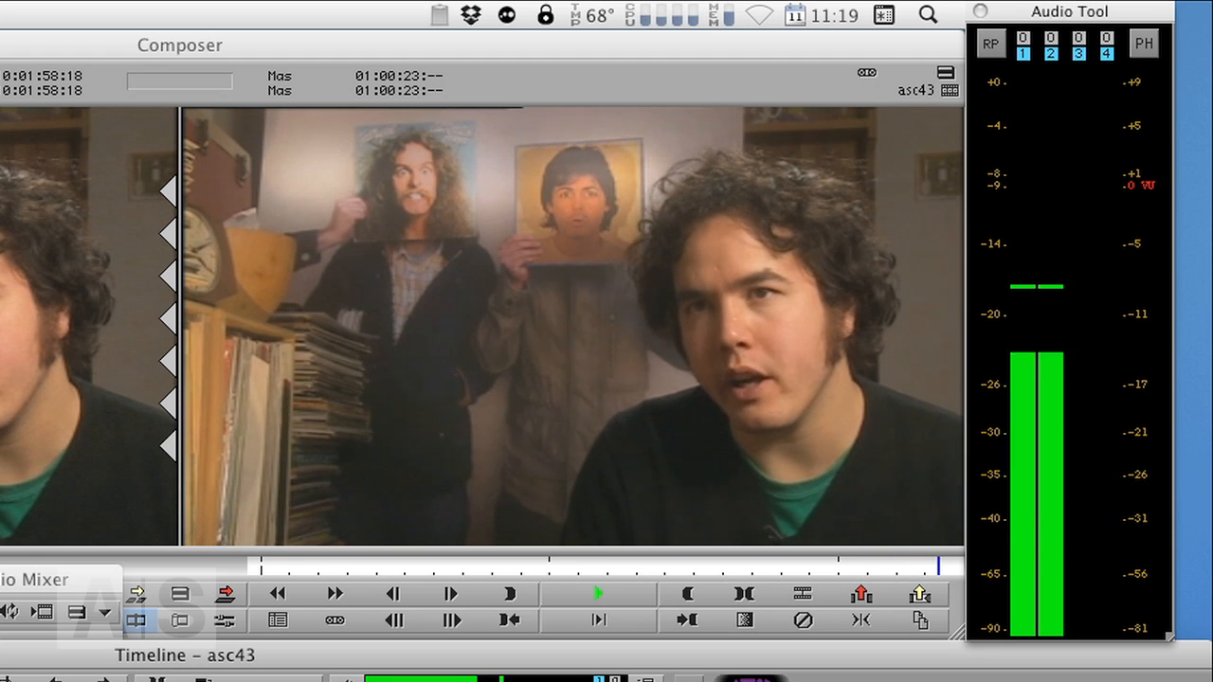
Stop playback, raise soundbite 1's level on track A1 to +12 dB and close the Audio Mixer
key("space")
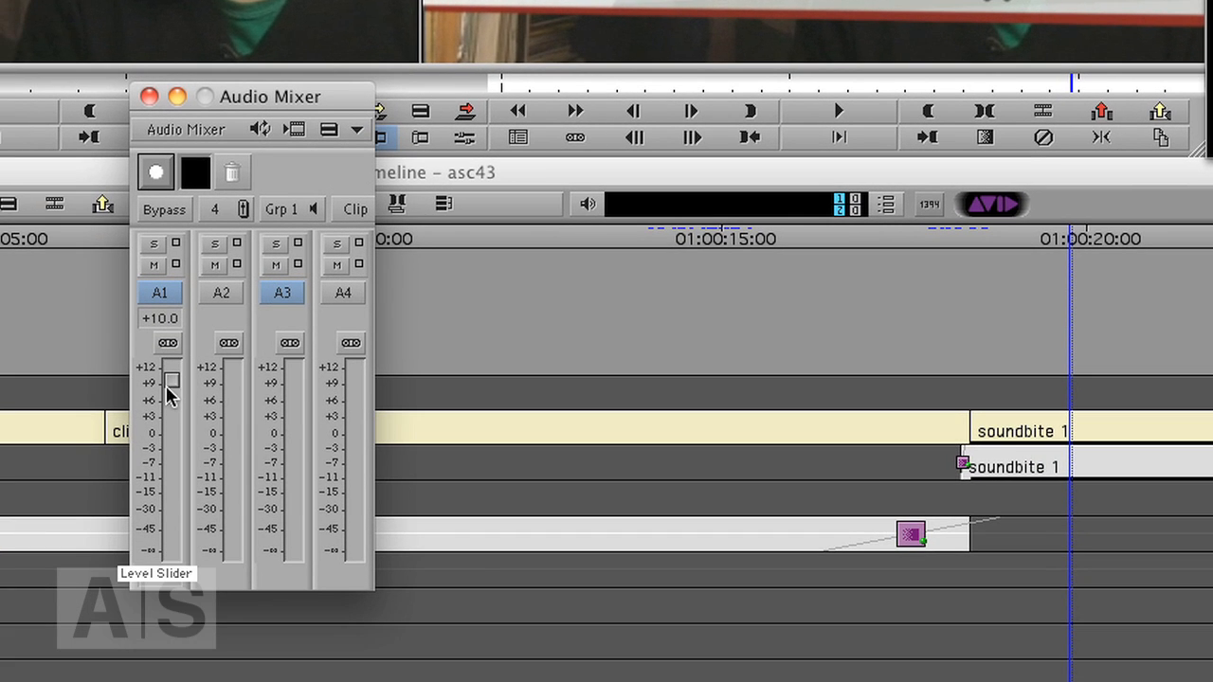
left_click_drag(169, 379, 190, 341)
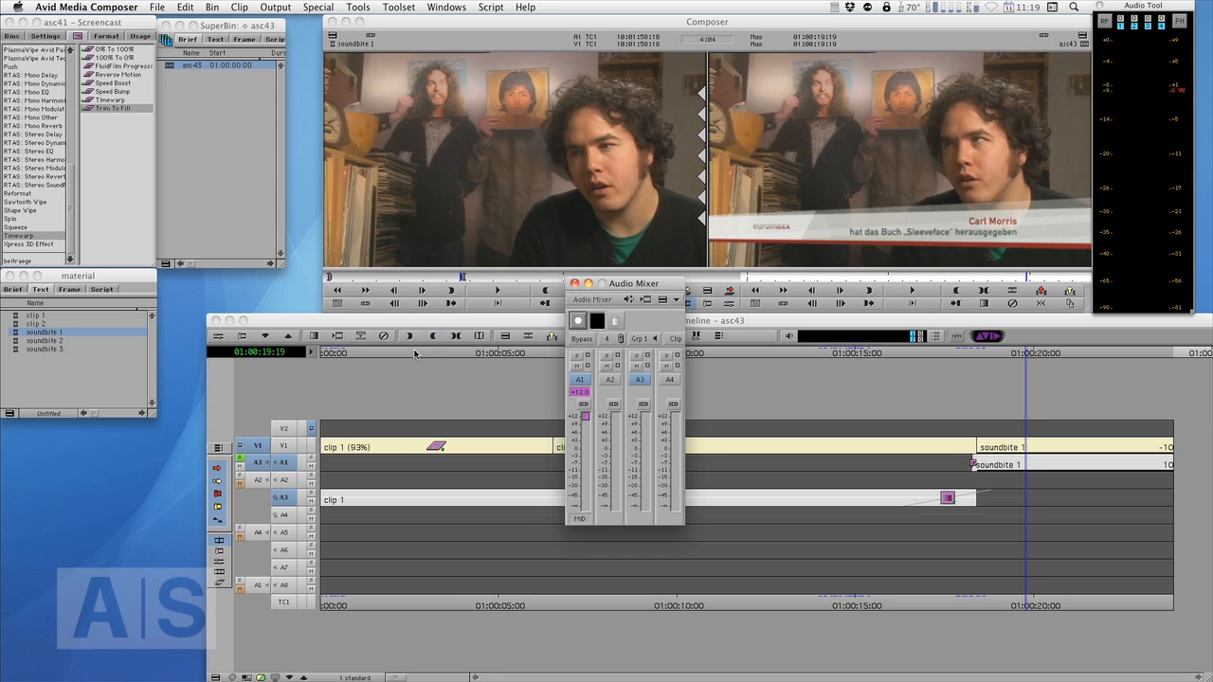
left_click(574, 283)
Append soundbite 2 and soundbite 3 to the end of the sequence, with their video on V1 and audio on A1
double_click(28, 340)
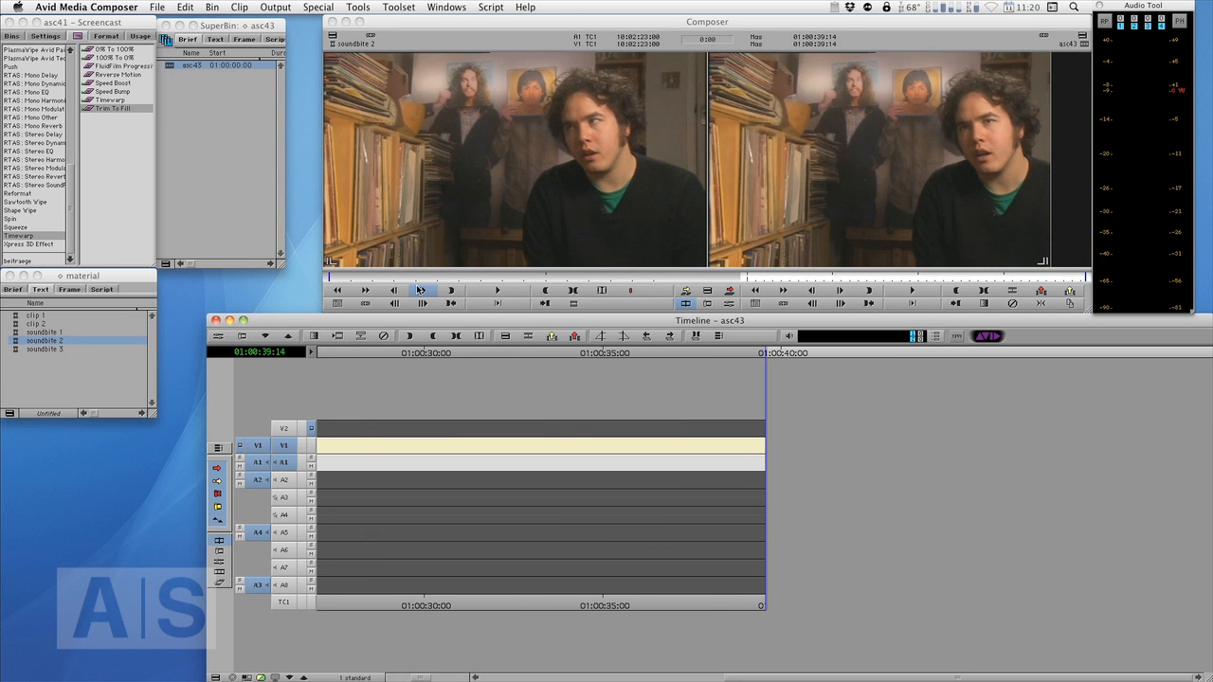
key("super+/")
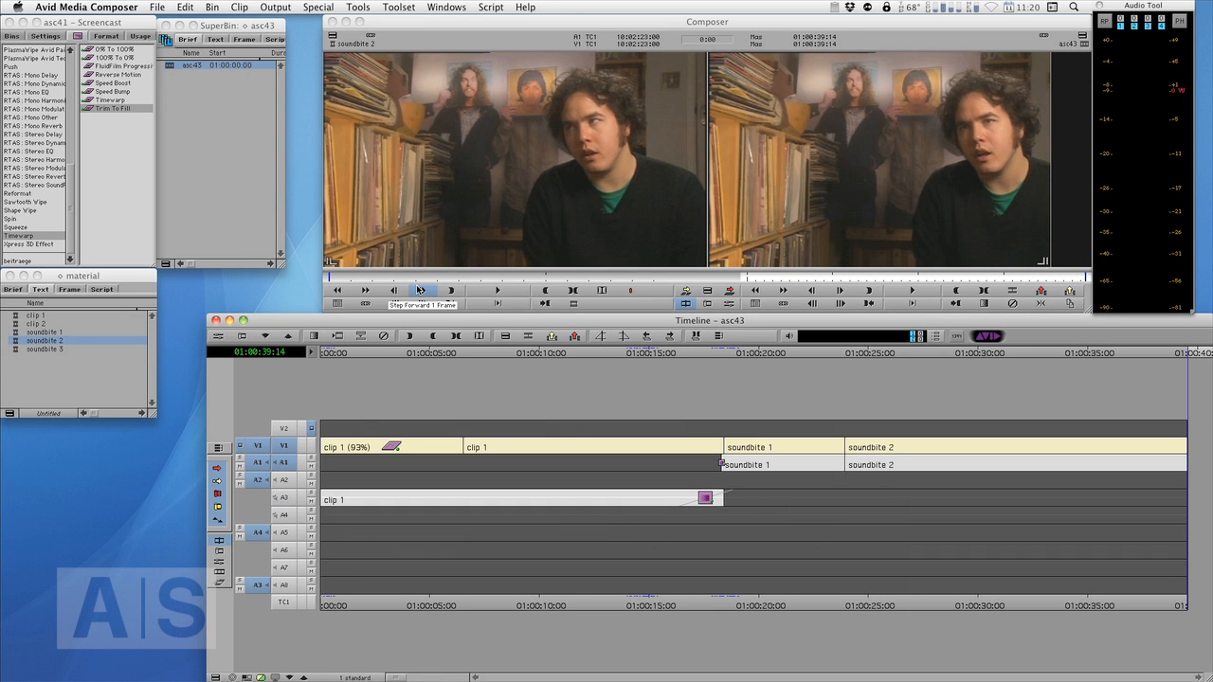
double_click(16, 350)
key("b")
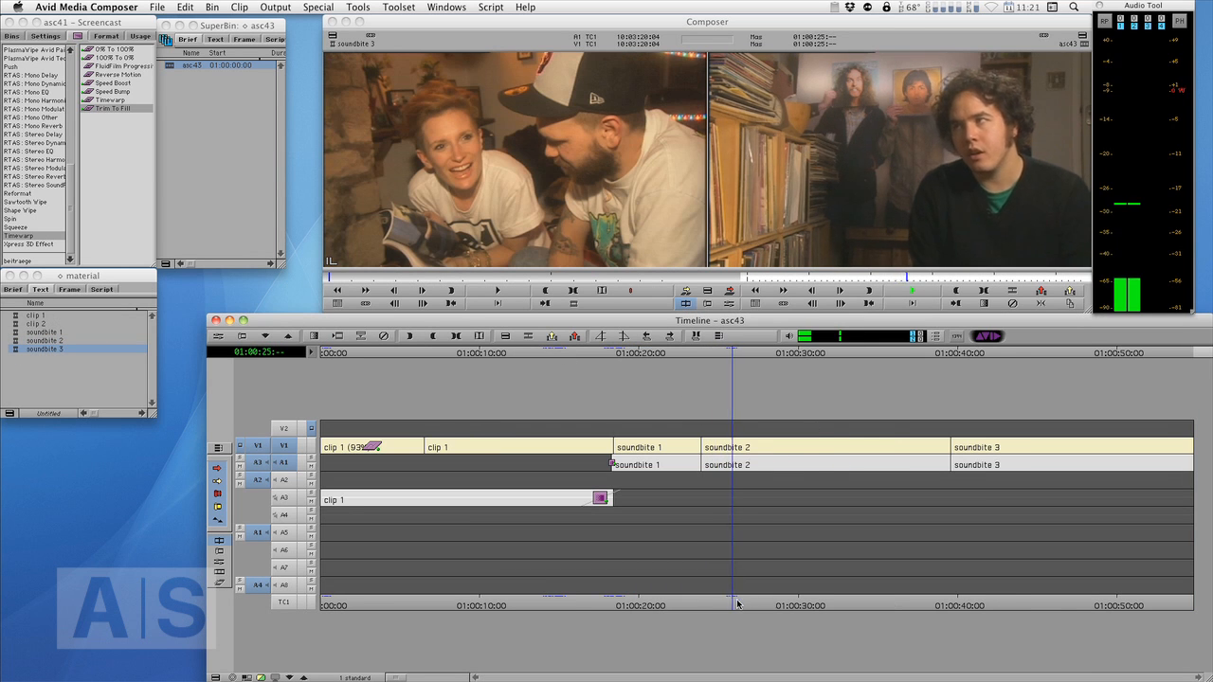
Play parts of soundbite 2 and soundbite 3 to check their audio levels
left_click_drag(737, 603, 973, 575)
key("space")
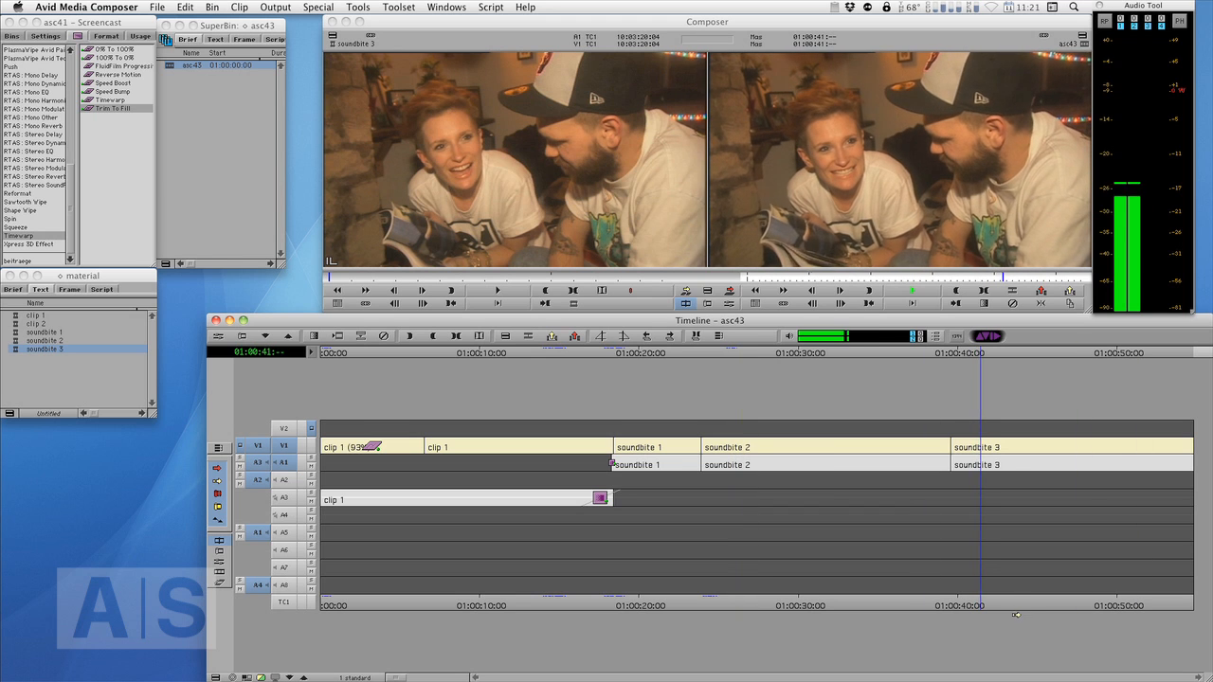
key("space")
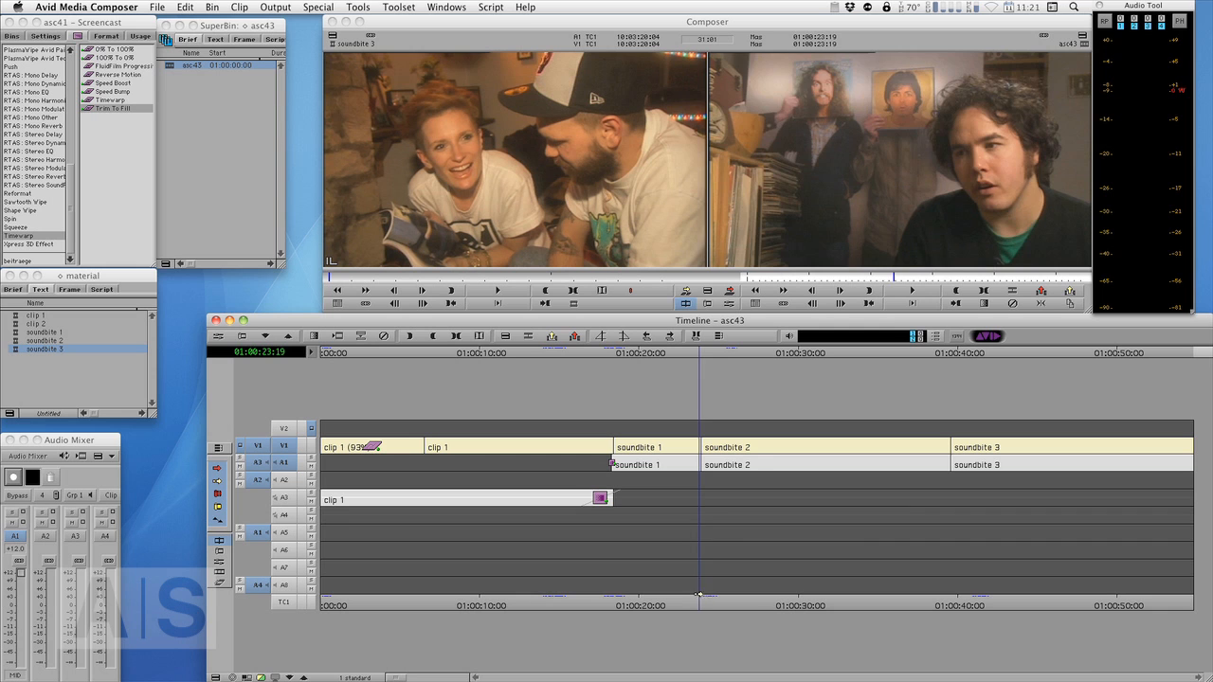
Compare track A1's mixer level in soundbite 1 and soundbite 2 by scrubbing between them, ending inside soundbite 1
left_click_drag(700, 594, 796, 562)
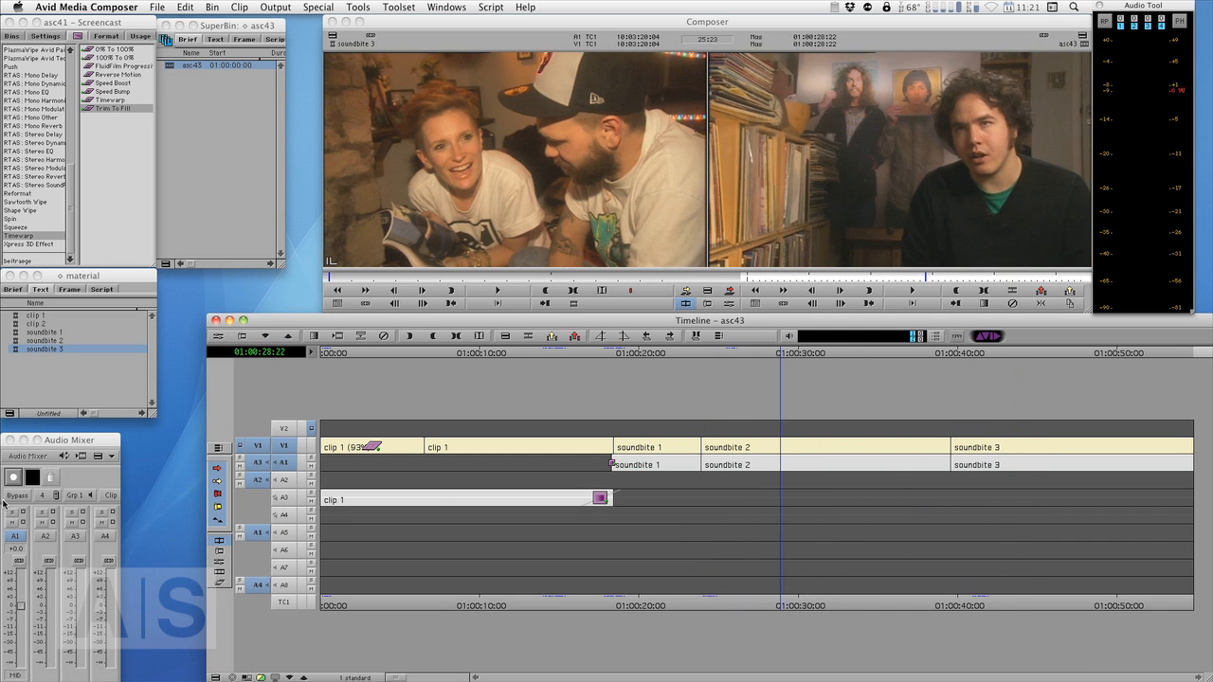
left_click_drag(785, 599, 899, 583)
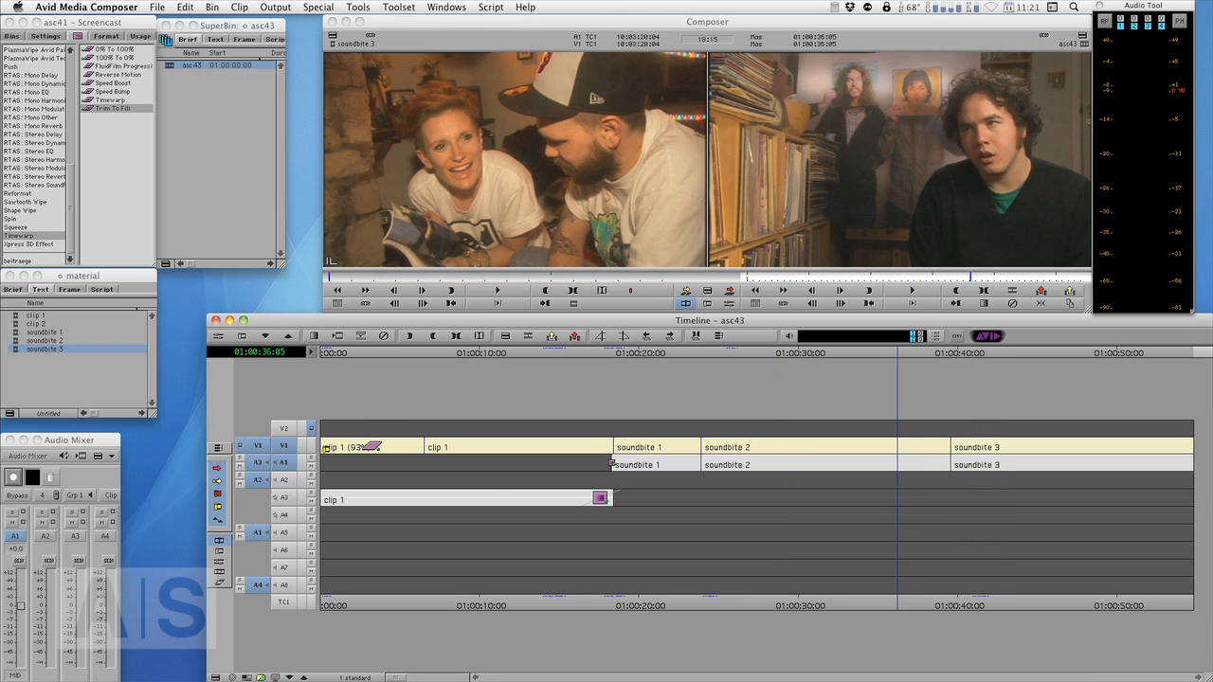
left_click_drag(798, 607, 690, 608)
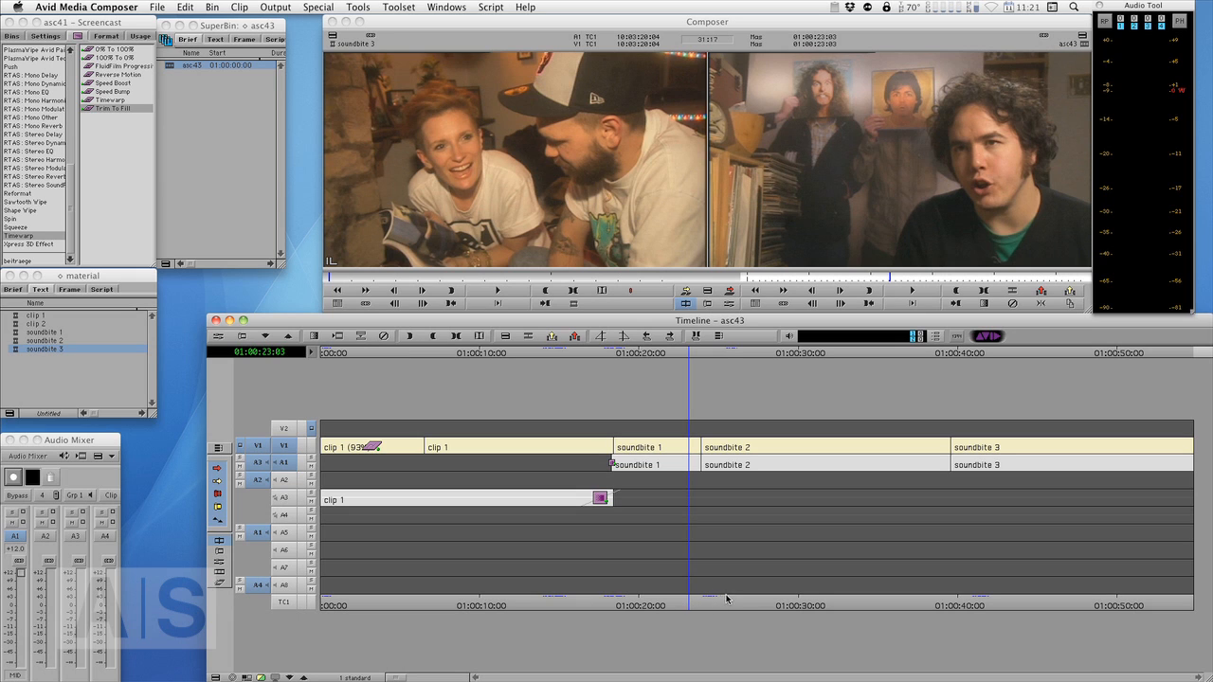
left_click_drag(679, 607, 647, 504)
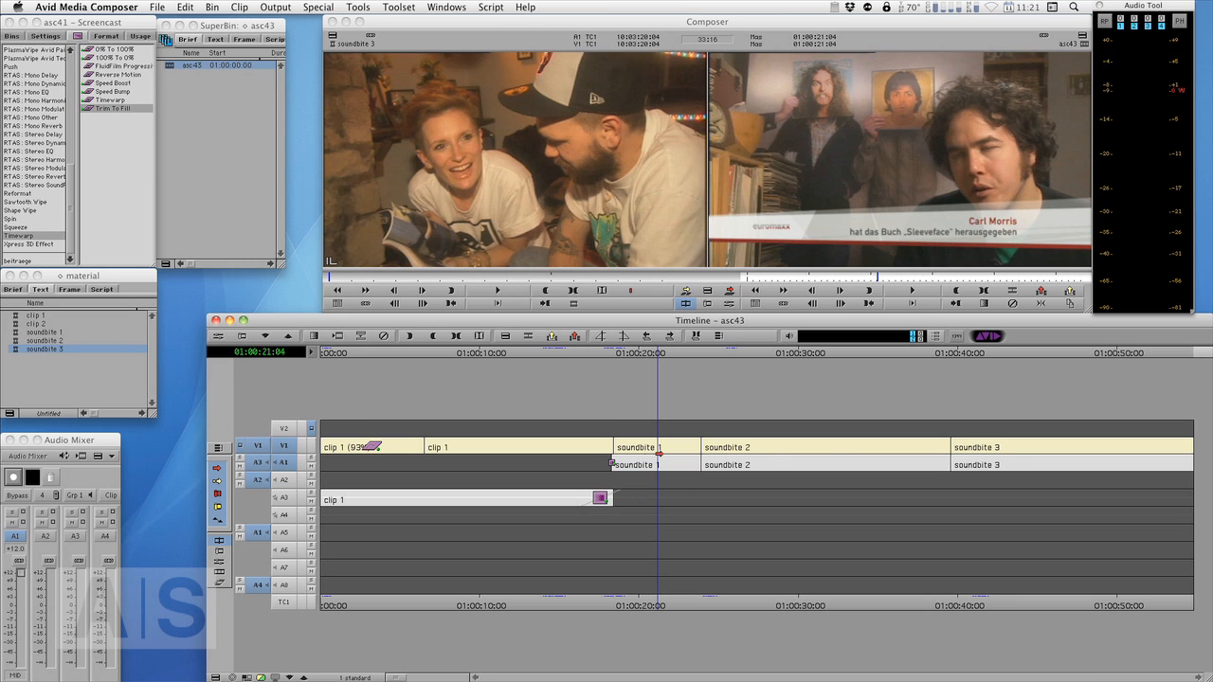
left_click(661, 600)
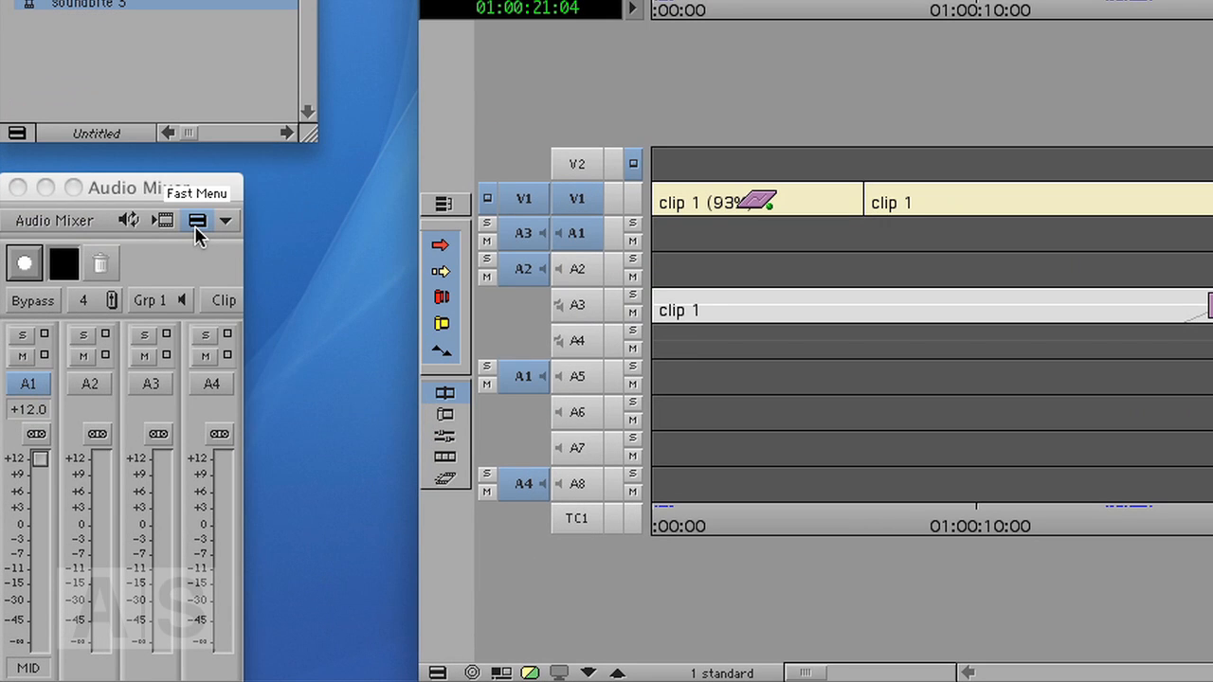
Mark an In point at about 01:00:20:00 in soundbite 1 and an Out point at about 01:00:45:00 in soundbite 3
left_click(197, 229)
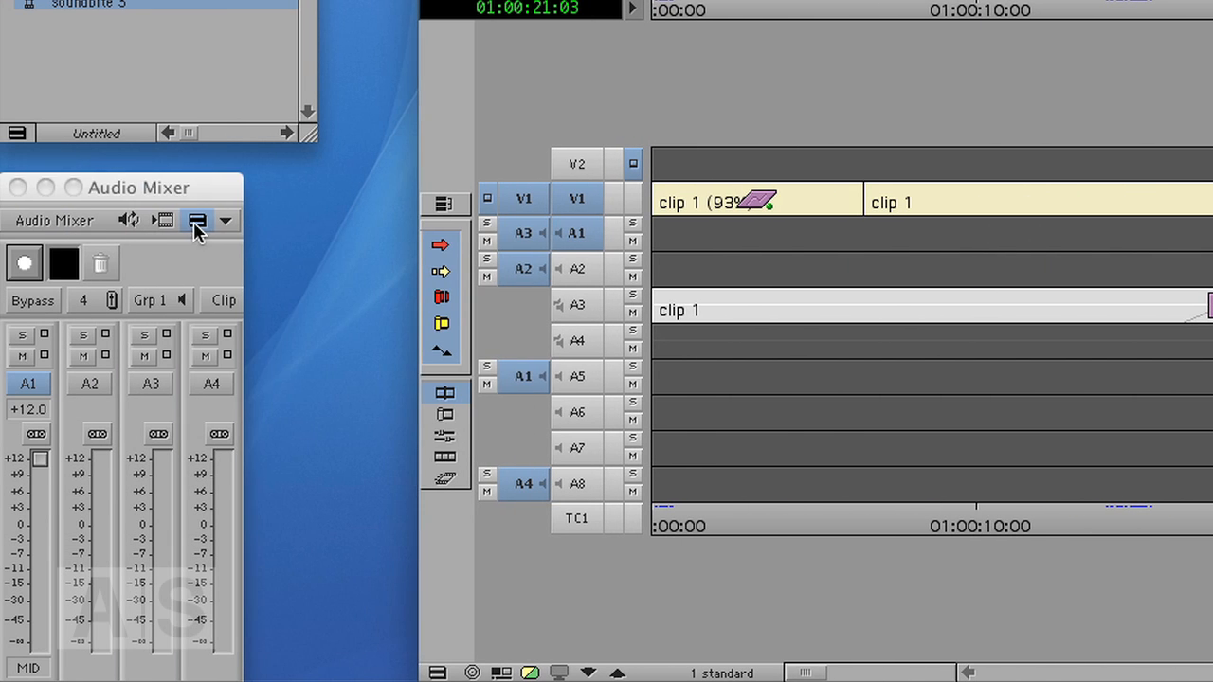
left_click(197, 224)
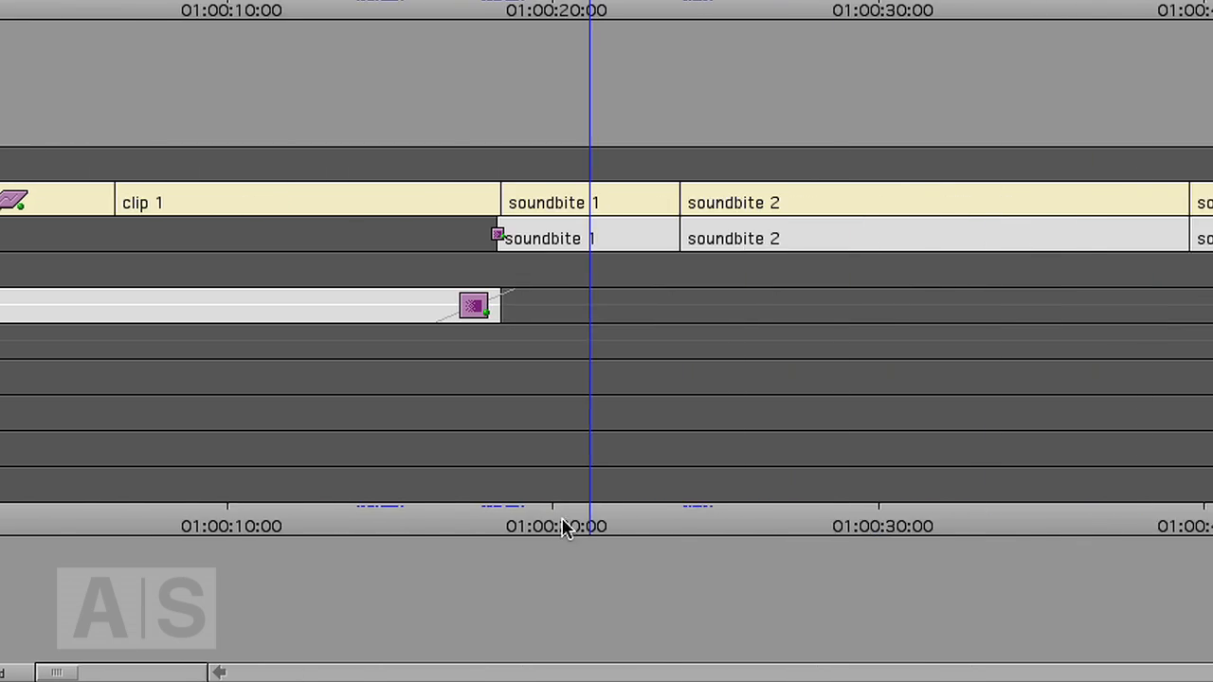
left_click(552, 526)
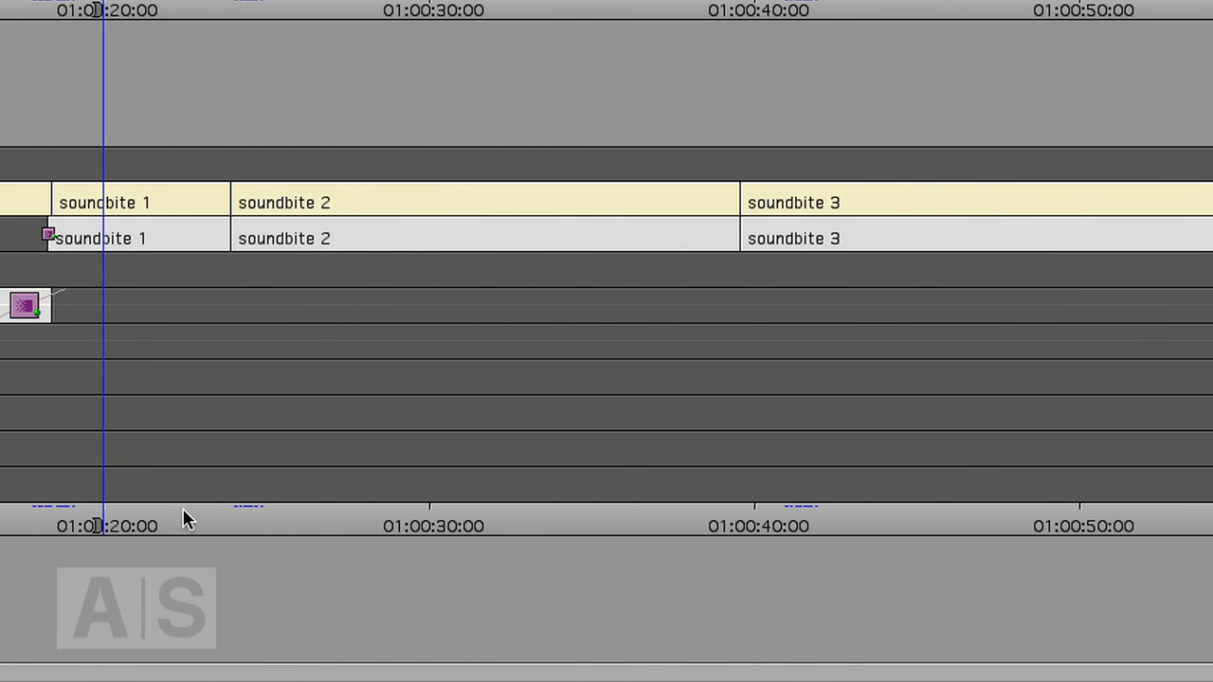
left_click_drag(186, 519, 915, 509)
key("o")
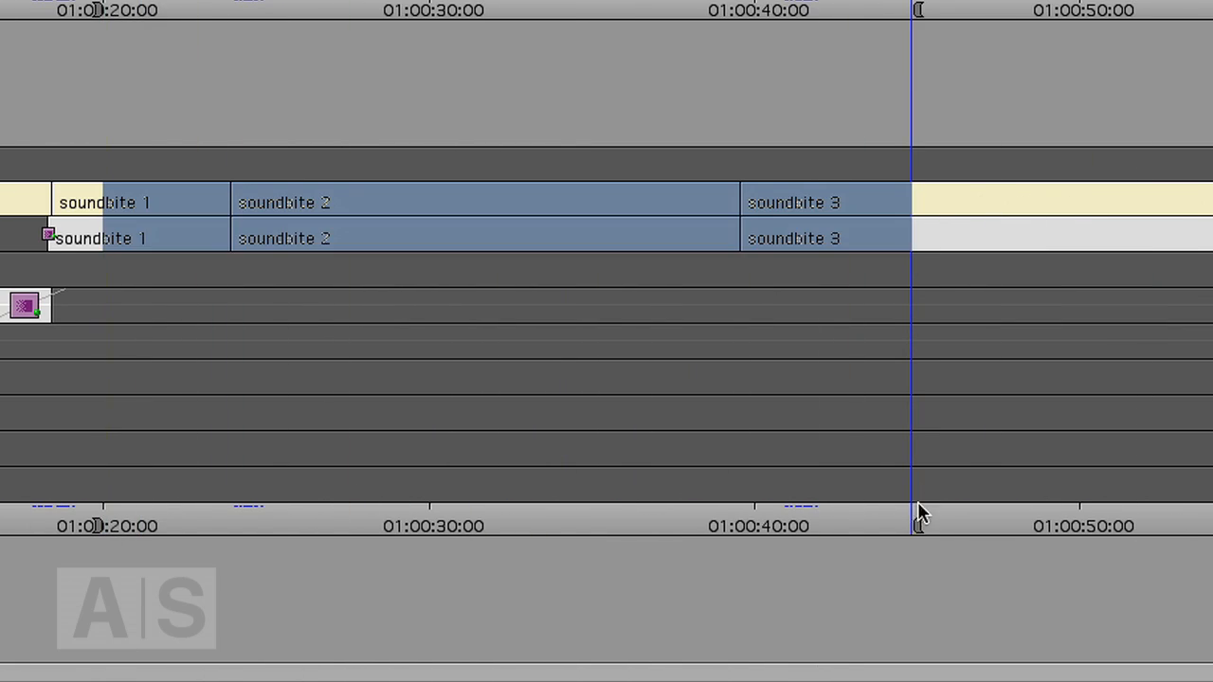
Park in soundbite 1 and set its +12 dB level on track A1 across the marked In/Out range
left_click(113, 526)
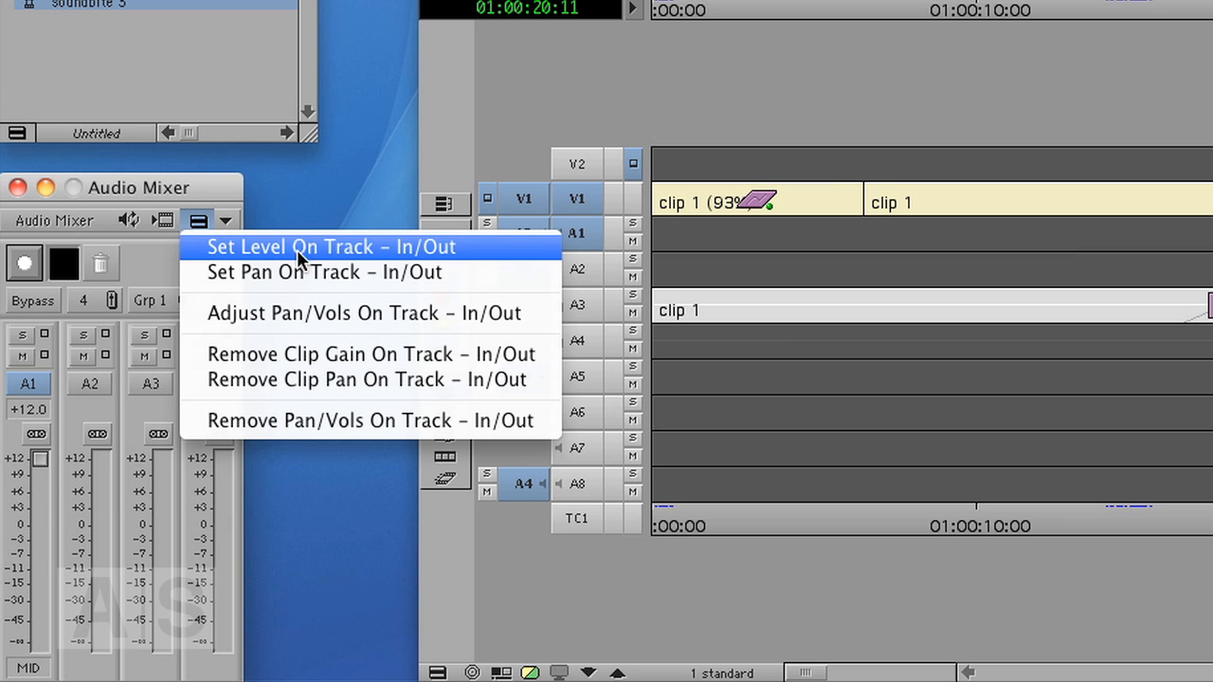
left_click(381, 240)
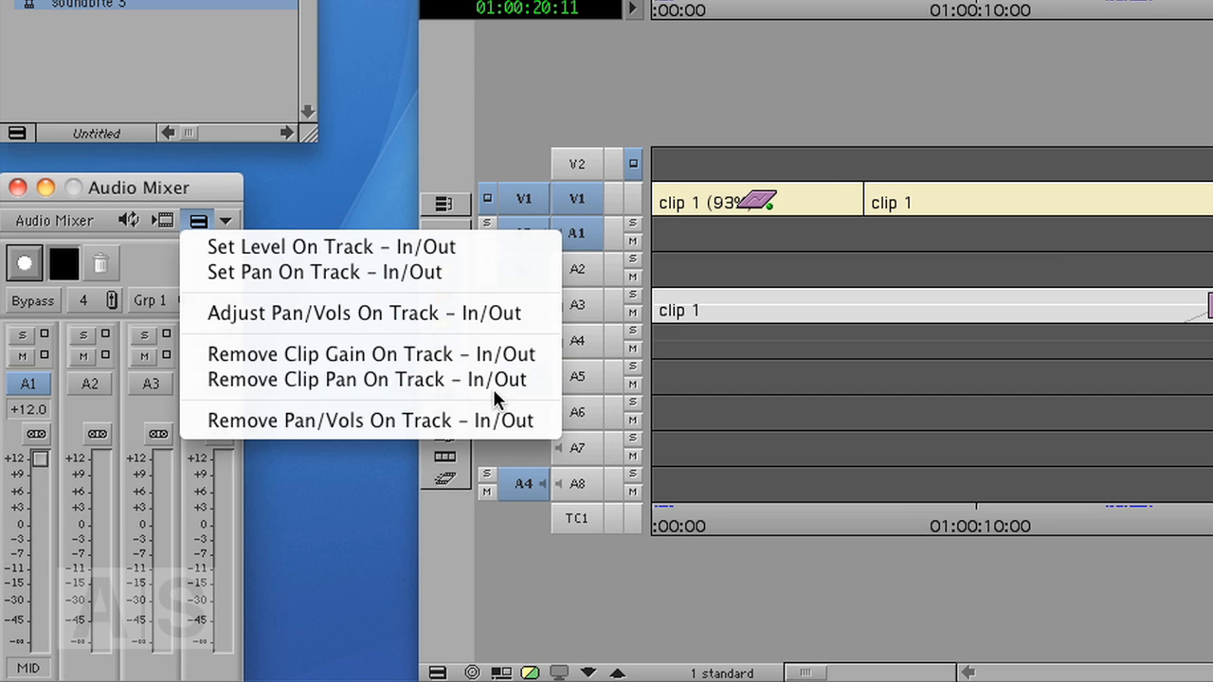
left_click(337, 424)
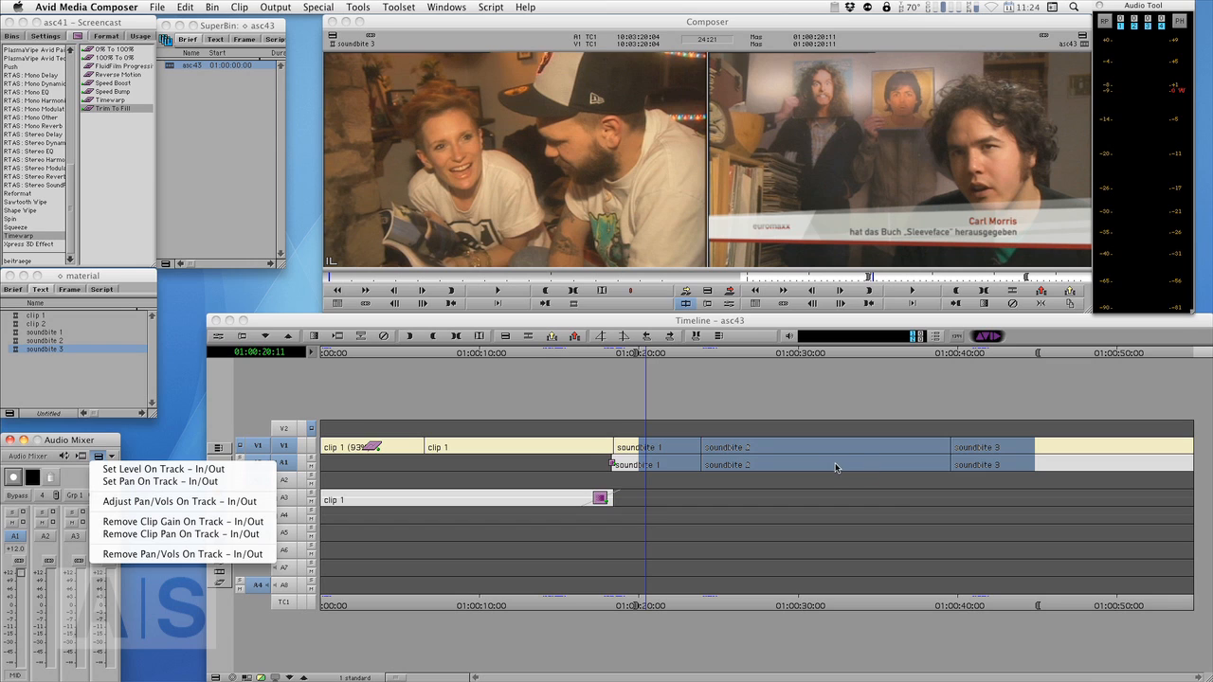
left_click(151, 470)
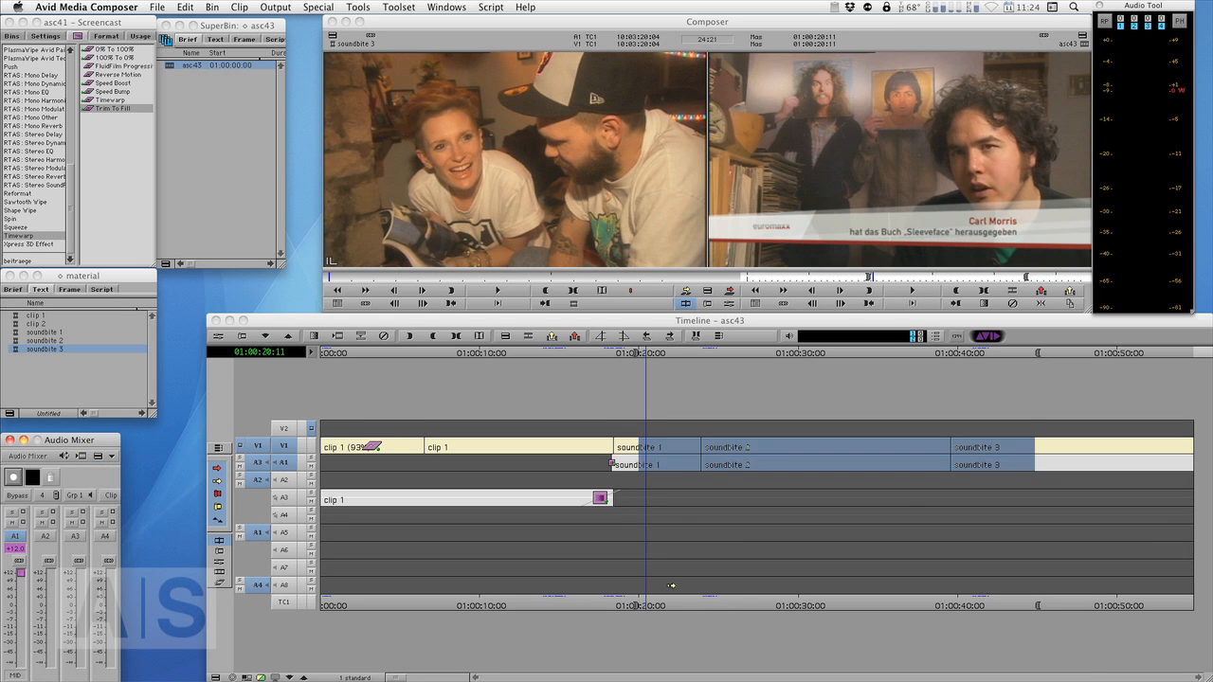
Play soundbite 2 and soundbite 3 to check their adjusted levels, and return to soundbite 1
left_click_drag(651, 602, 742, 572)
key("space")
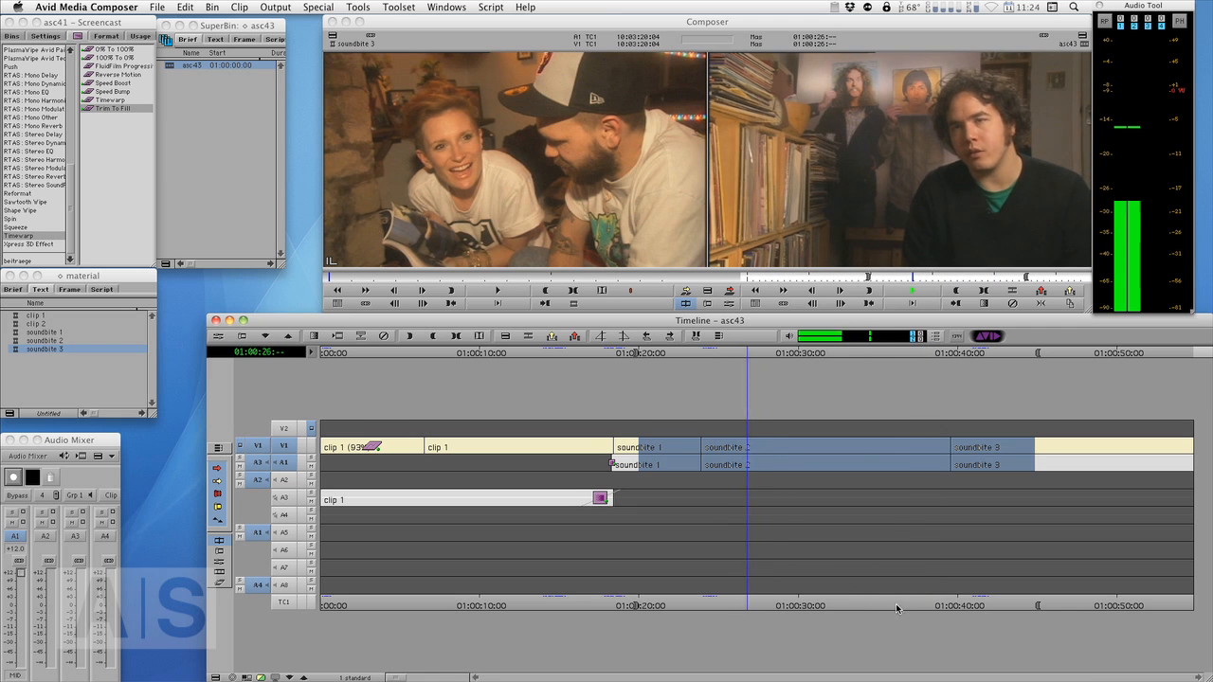
left_click(980, 606)
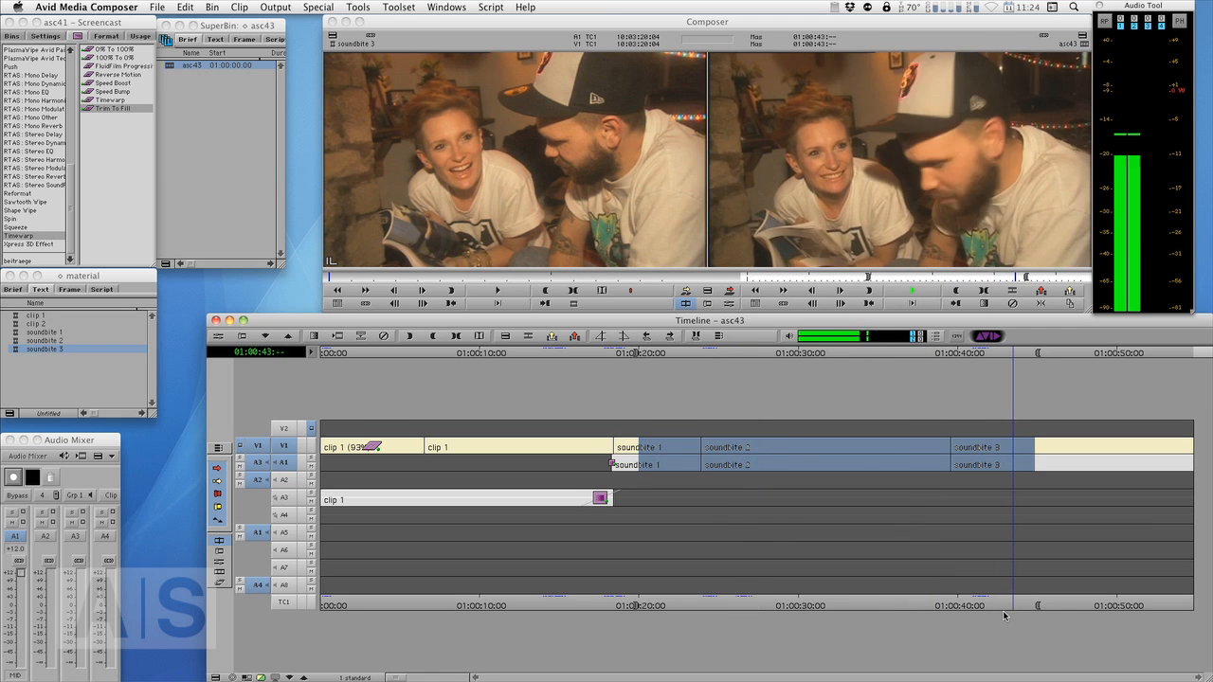
left_click(675, 592)
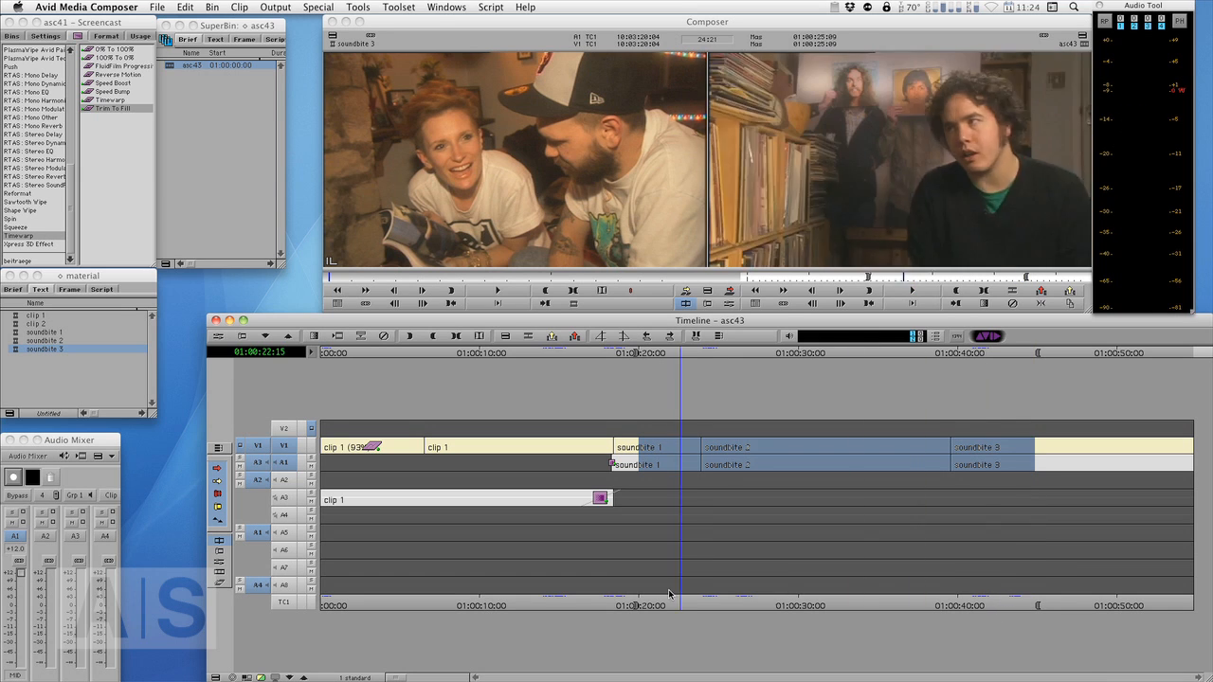
Lower soundbite 2's level on track A1 to about +6.6 dB and pan it left to about L33
left_click(99, 456)
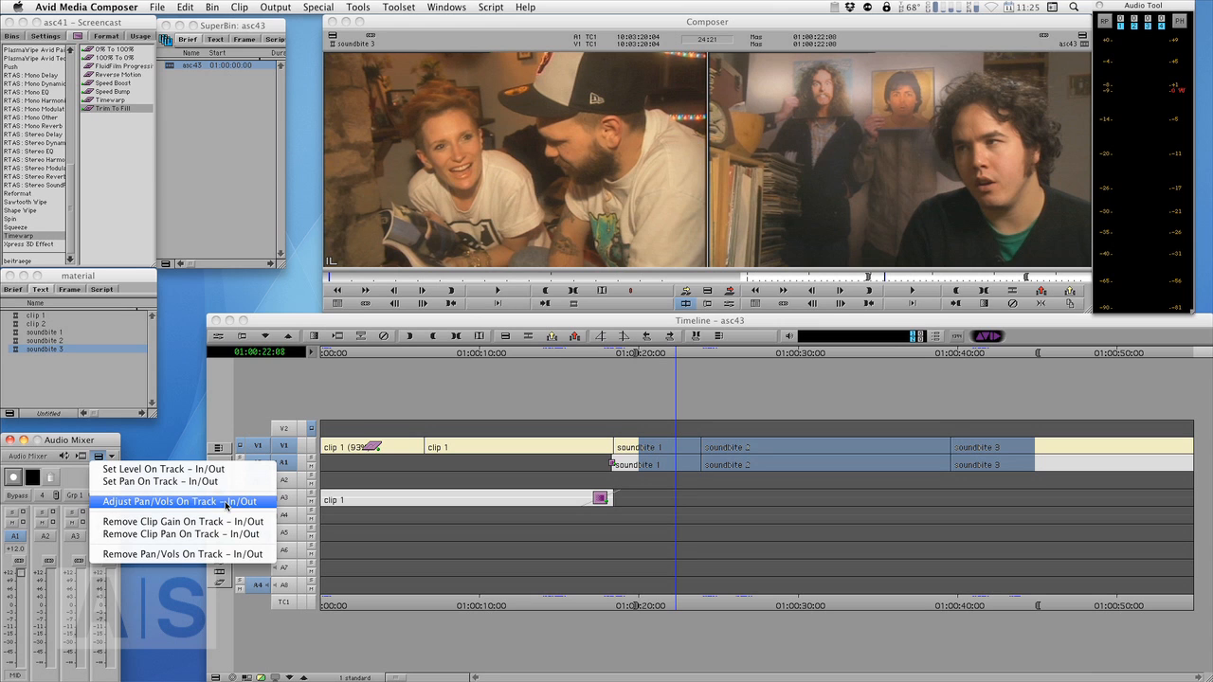
left_click(779, 602)
left_click_drag(798, 604, 826, 607)
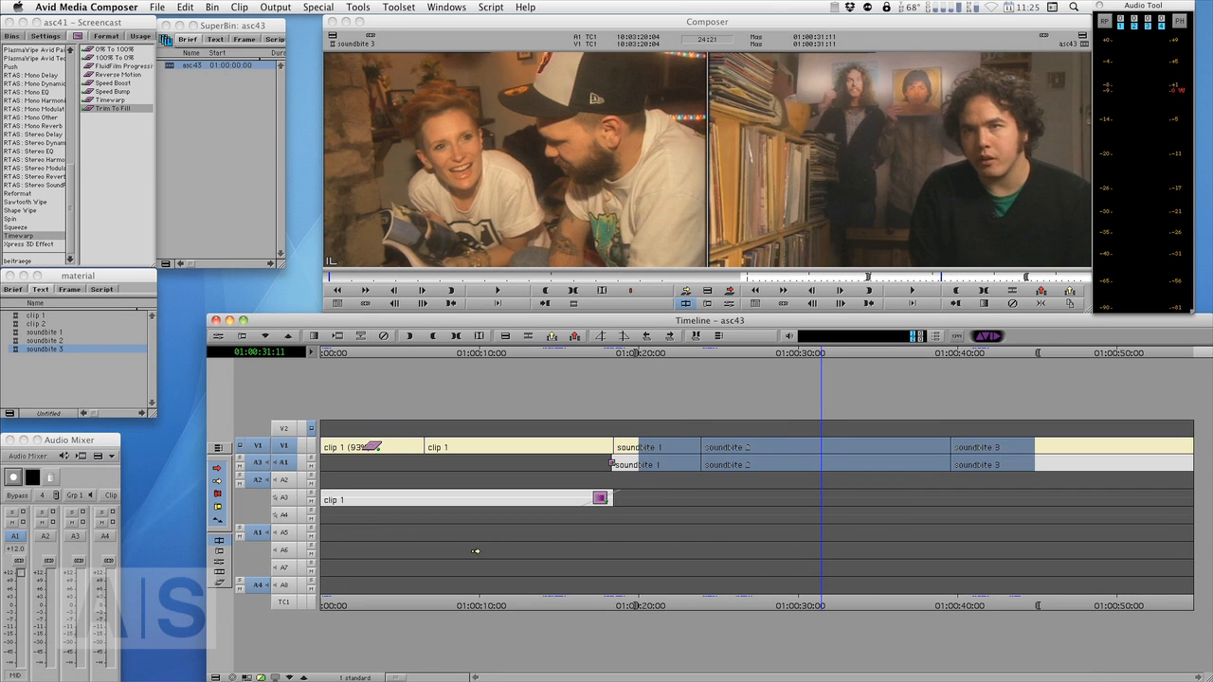
left_click_drag(19, 576, 27, 593)
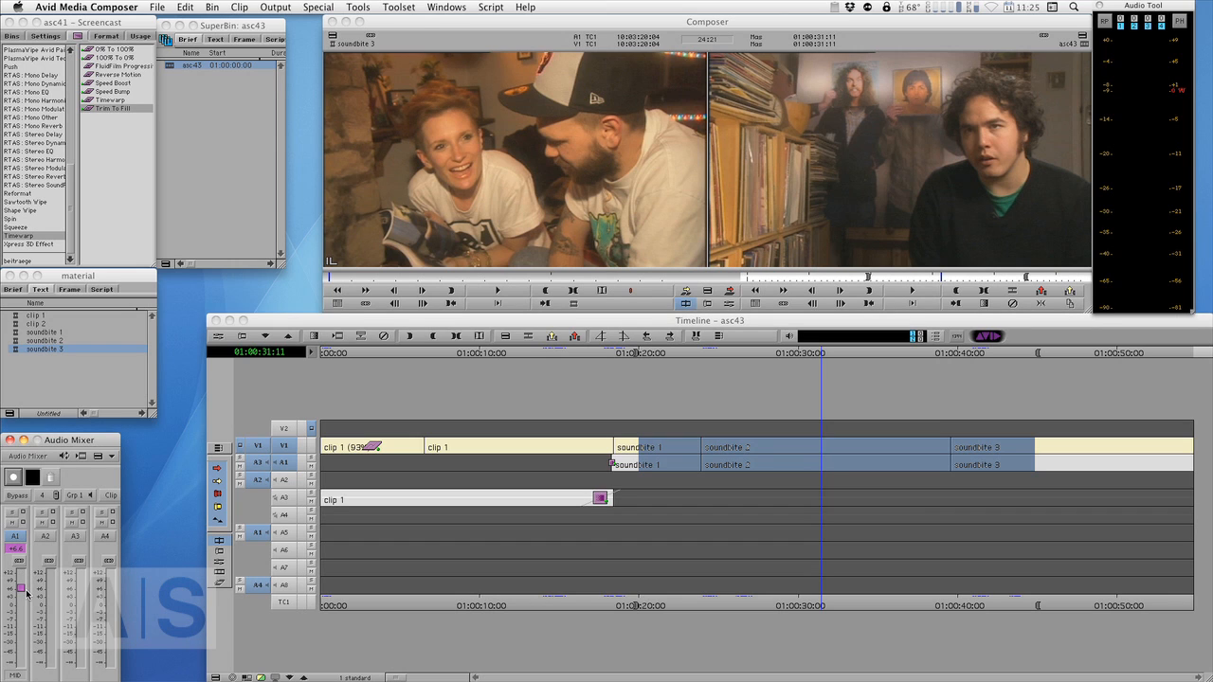
left_click(16, 677)
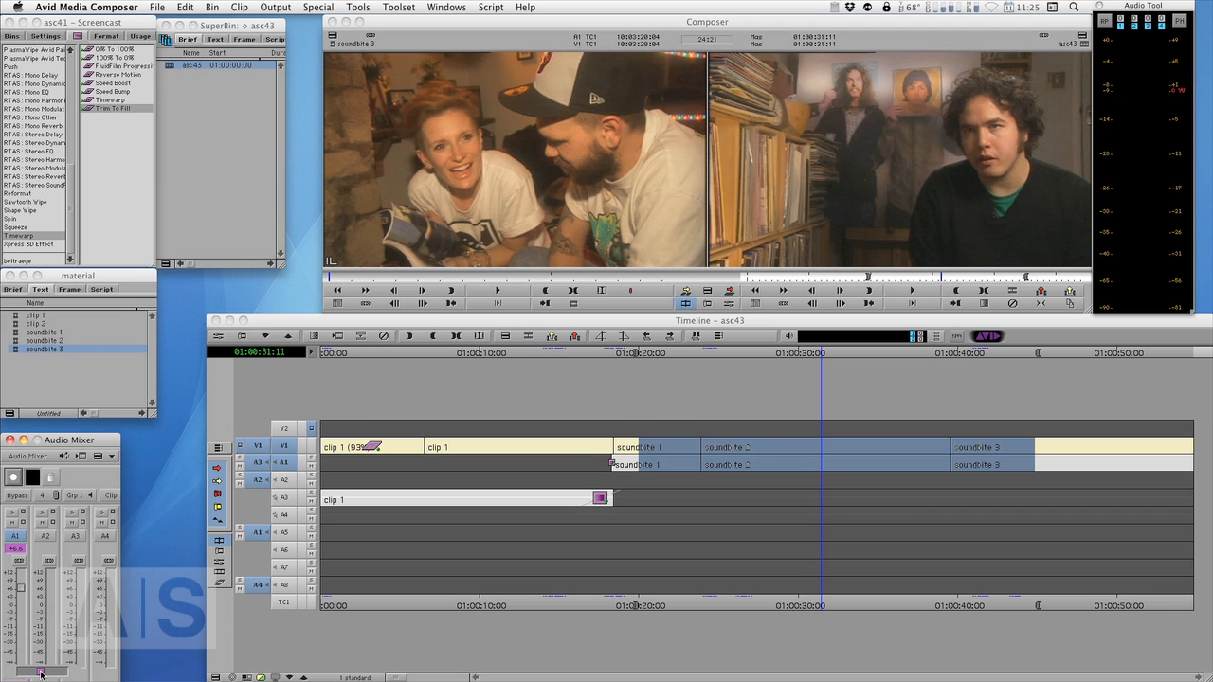
left_click(37, 674)
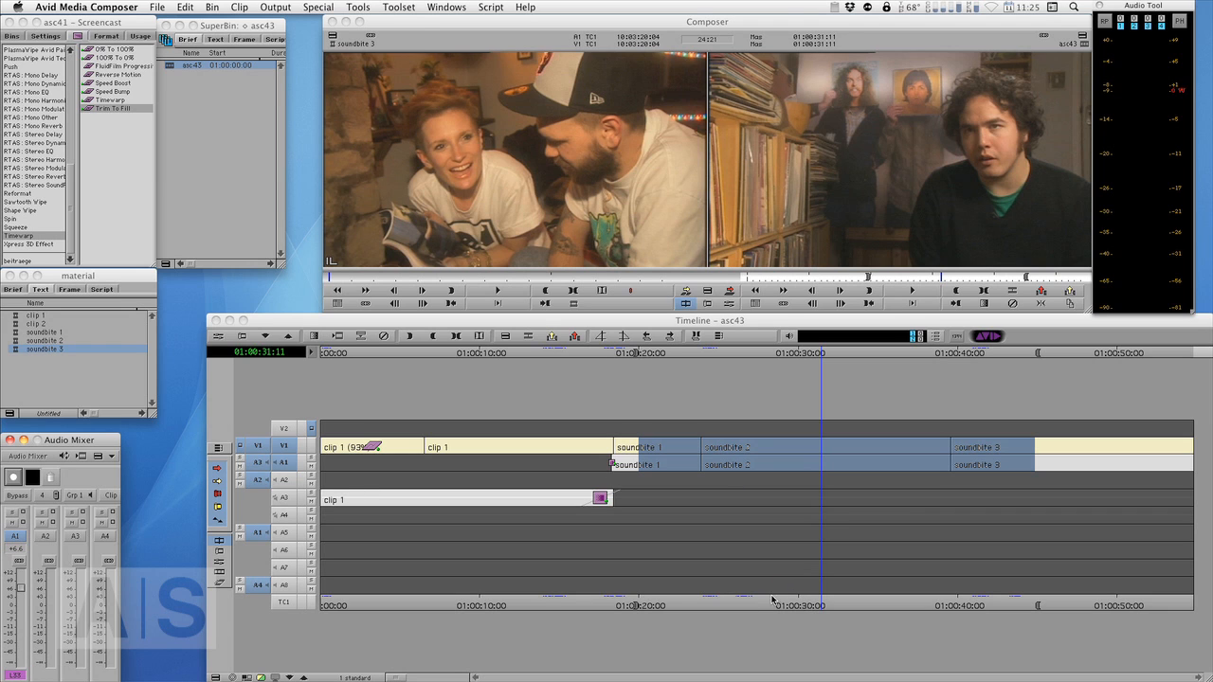
Adjust pan/volume on track A1 between In and Out by -3 dB gain and -20 pan, and check the settings in the other soundbites
left_click_drag(773, 600, 669, 607)
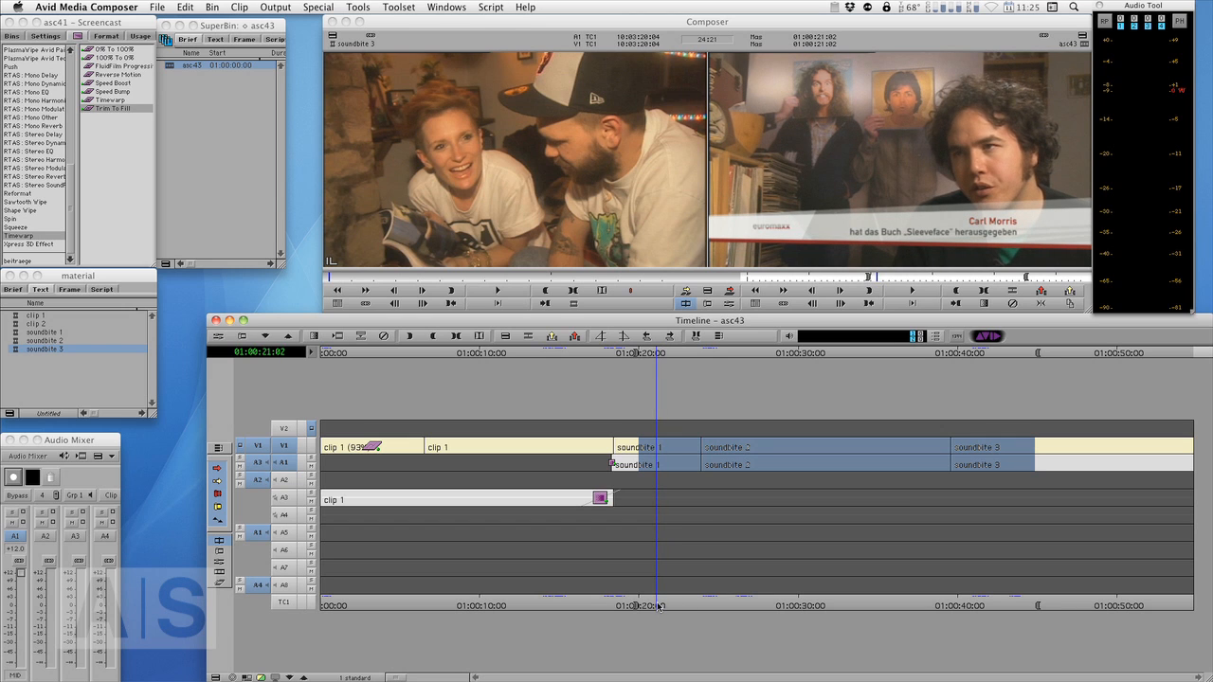
left_click(98, 457)
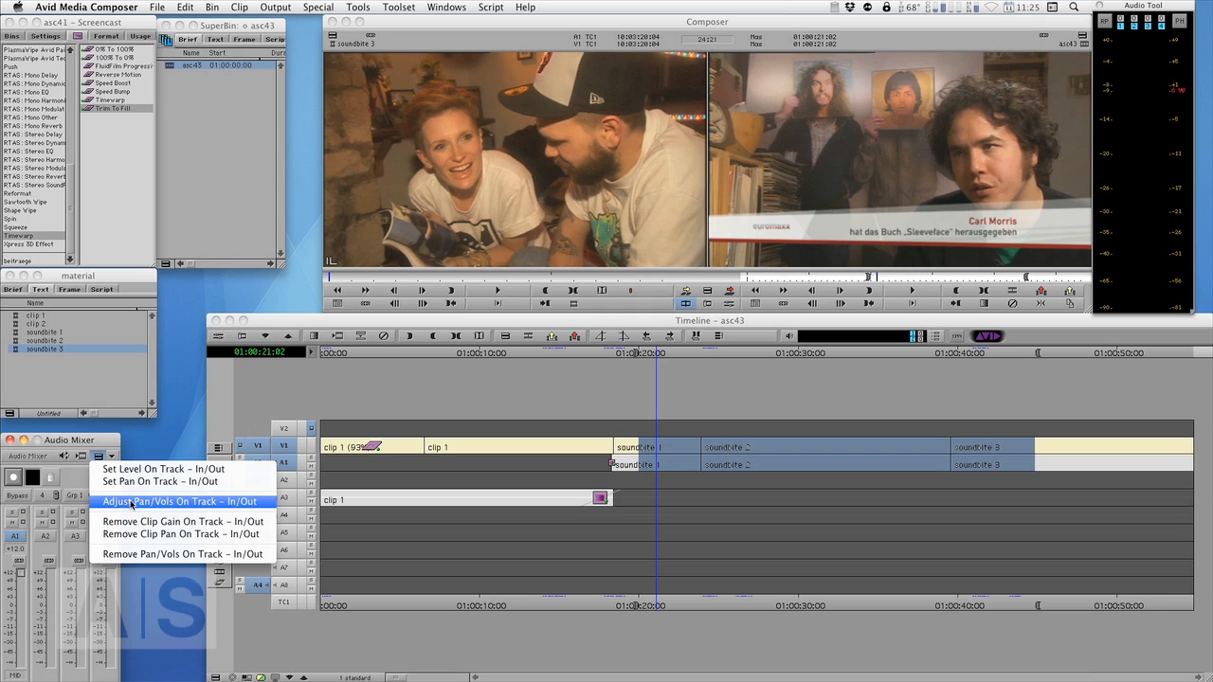
left_click(210, 503)
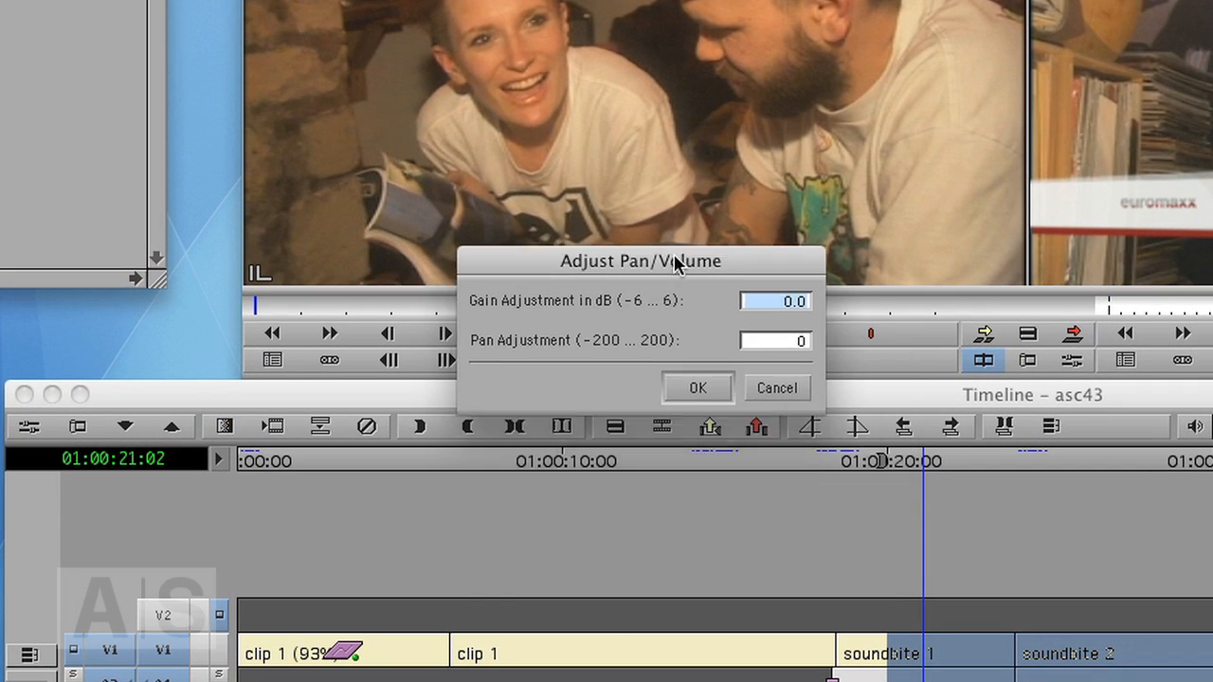
left_click_drag(674, 257, 668, 272)
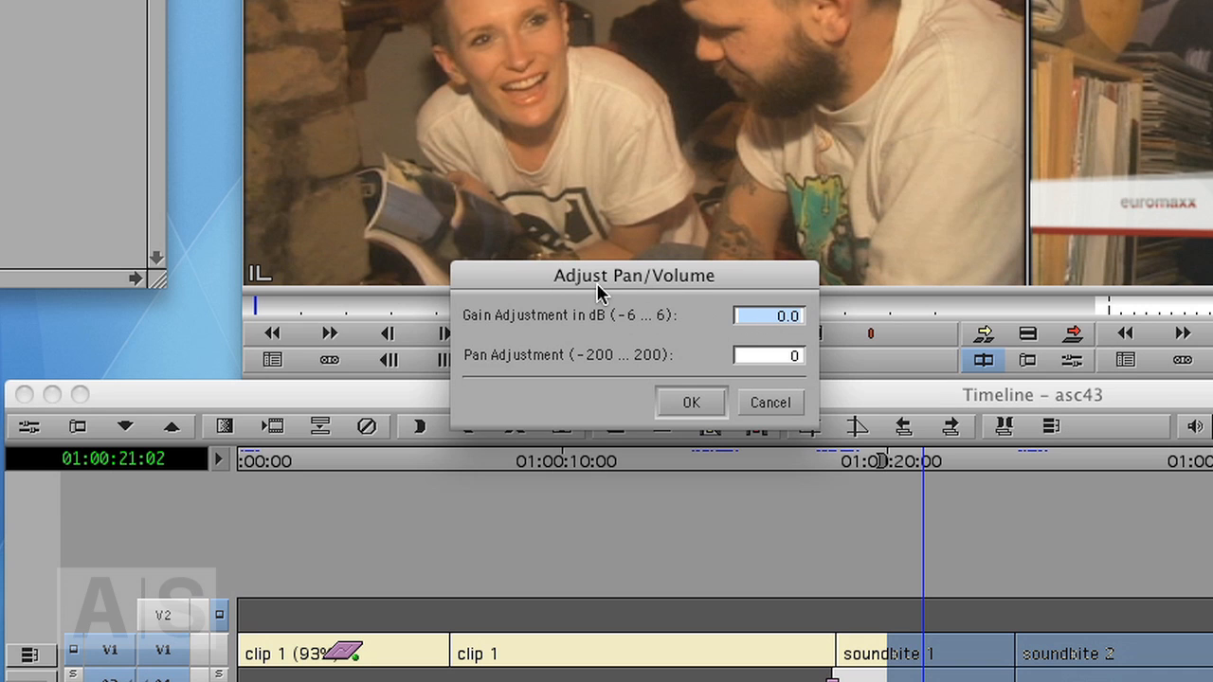
type("-3")
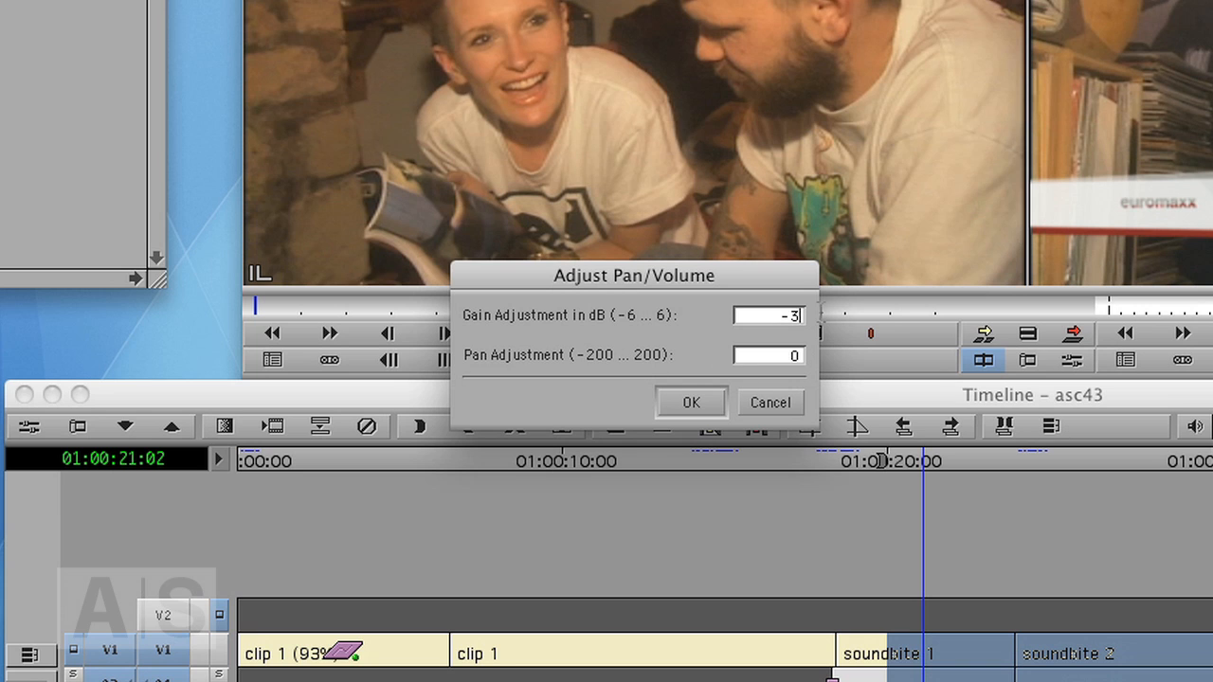
key("Tab")
type("-20")
left_click(690, 403)
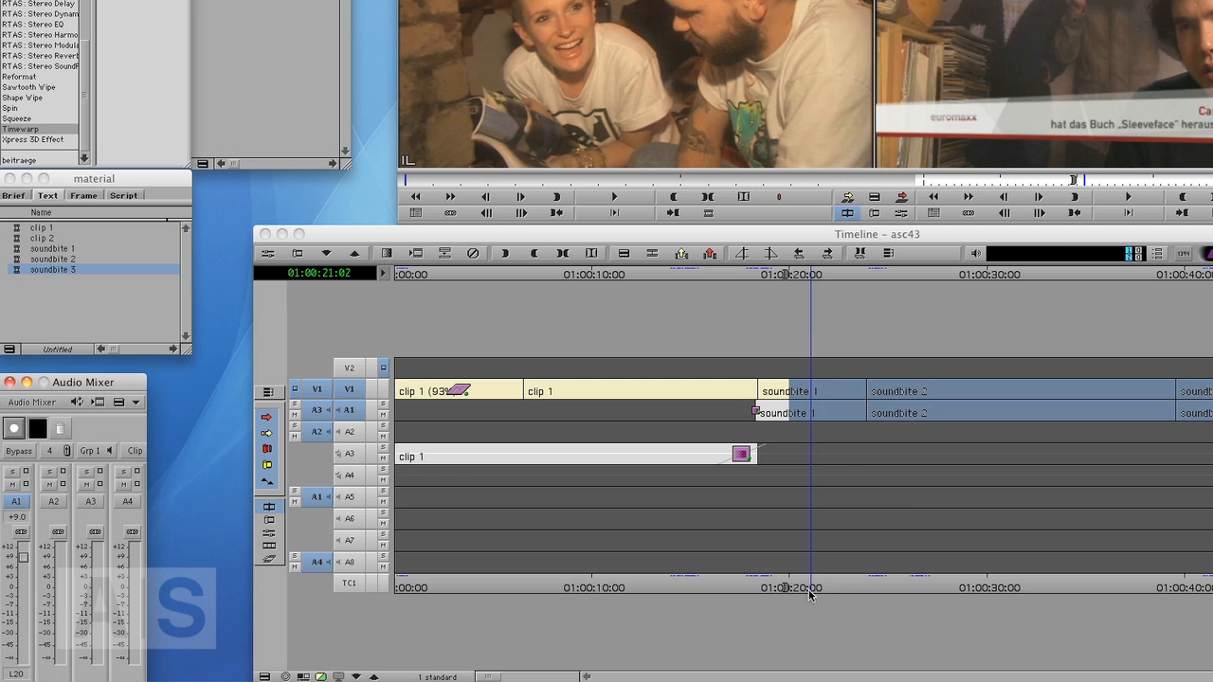
left_click_drag(812, 583, 1212, 583)
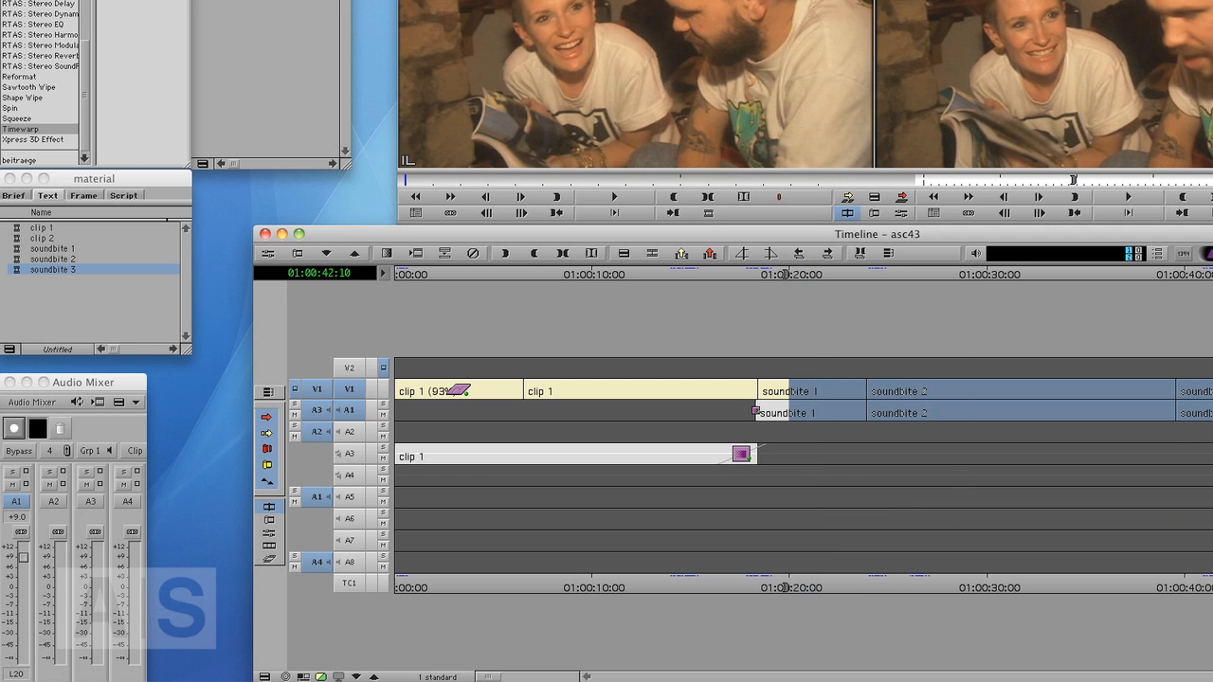
Compare the track A1 level and pan settings in soundbite 2 and soundbite 1, parking in soundbite 1
left_click_drag(1013, 592, 975, 583)
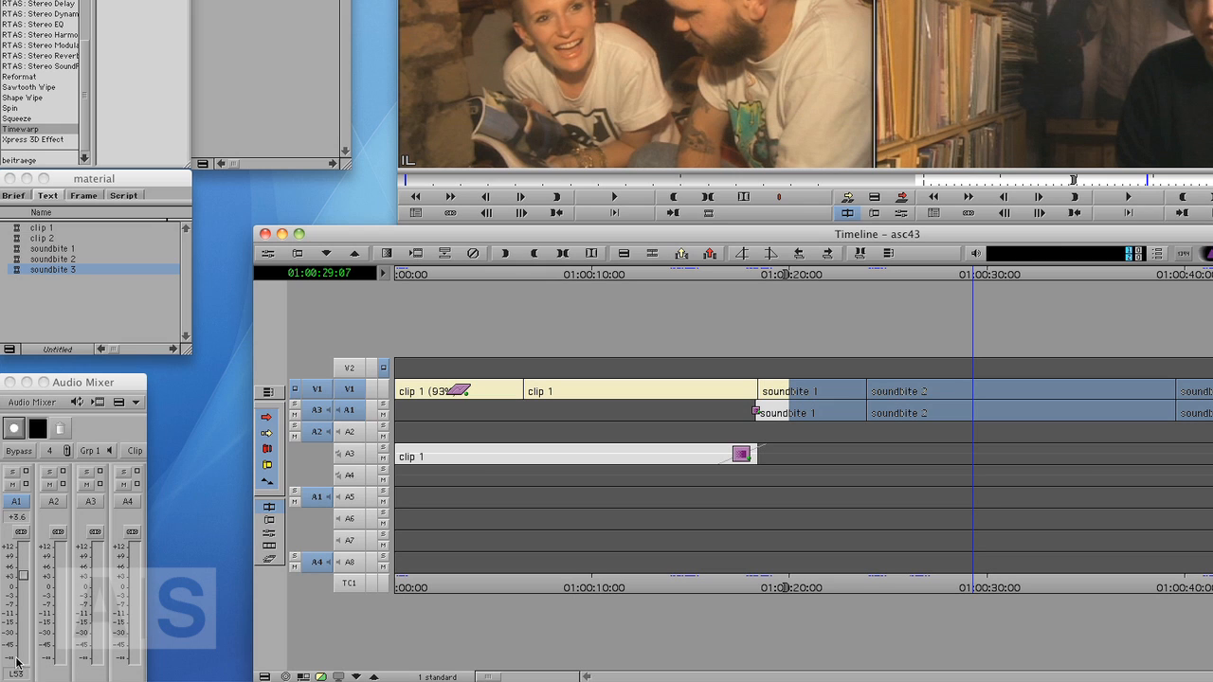
left_click_drag(981, 580, 856, 567)
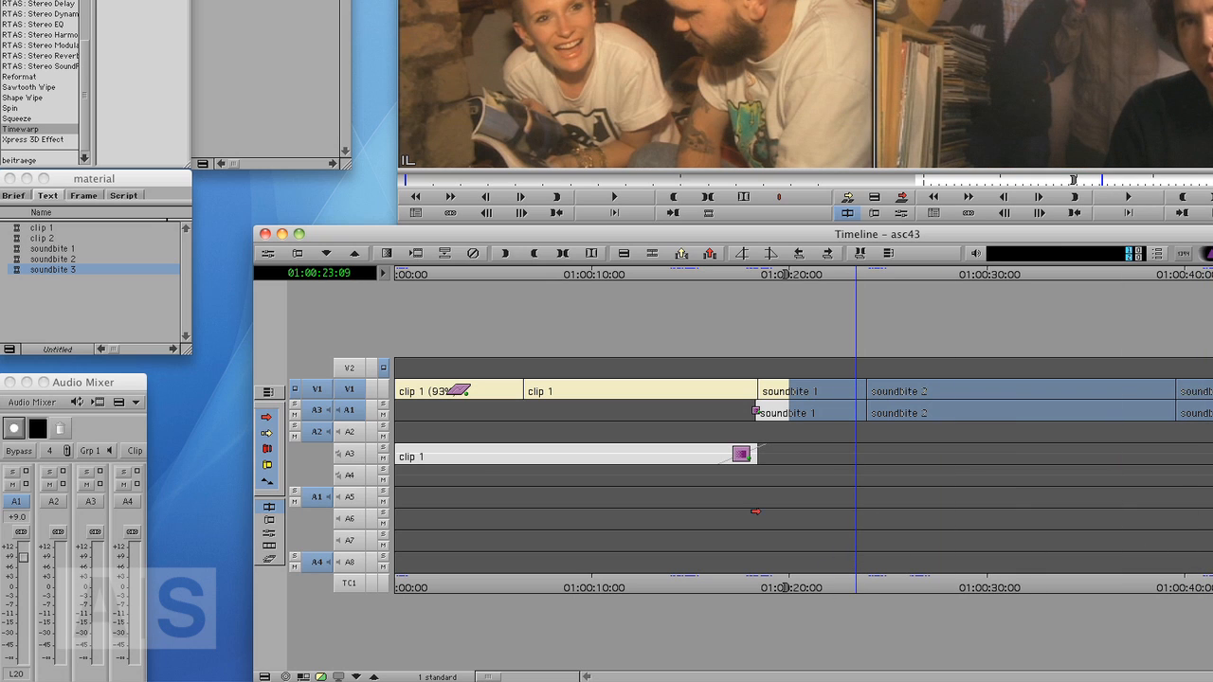
left_click_drag(856, 567, 824, 578)
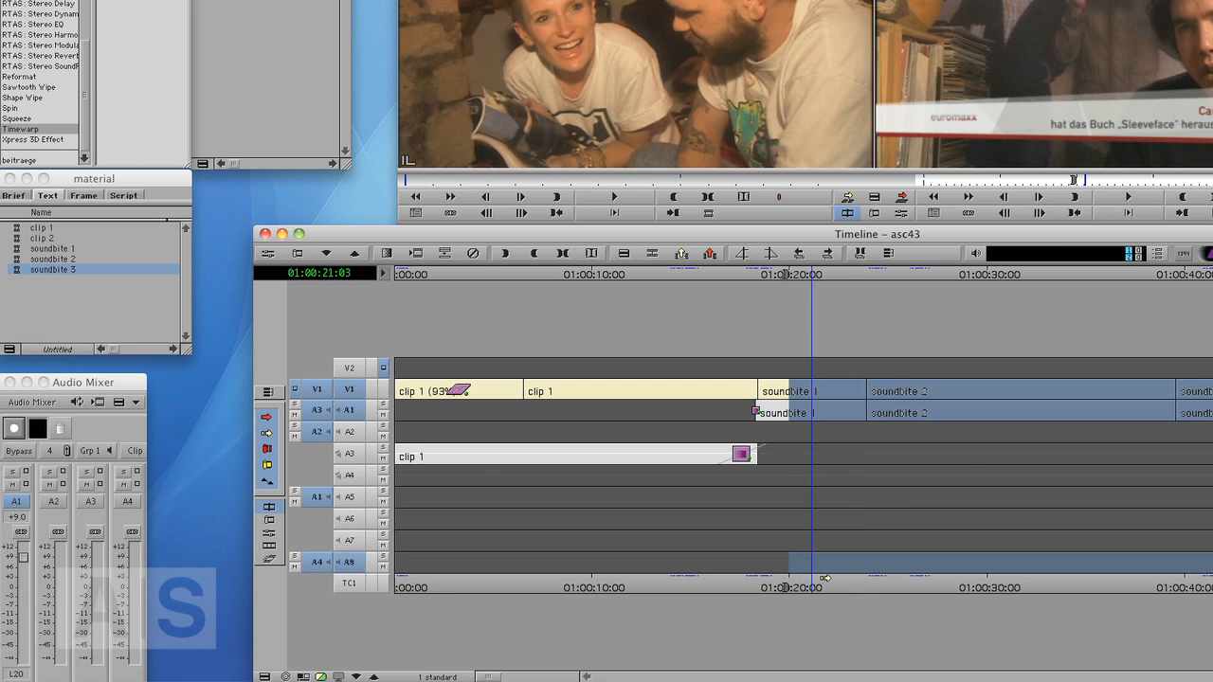
Set soundbite 1's L20 pan on track A1 across the marked In/Out range
left_click(118, 402)
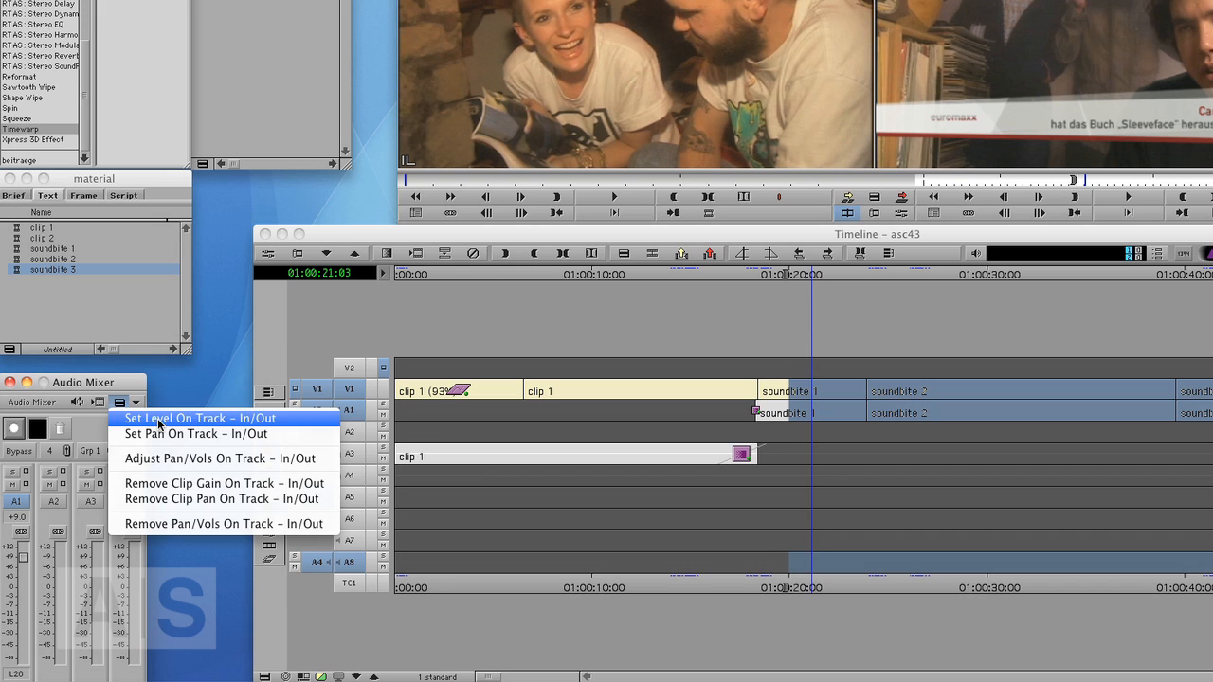
left_click(119, 401)
left_click(118, 402)
left_click(139, 434)
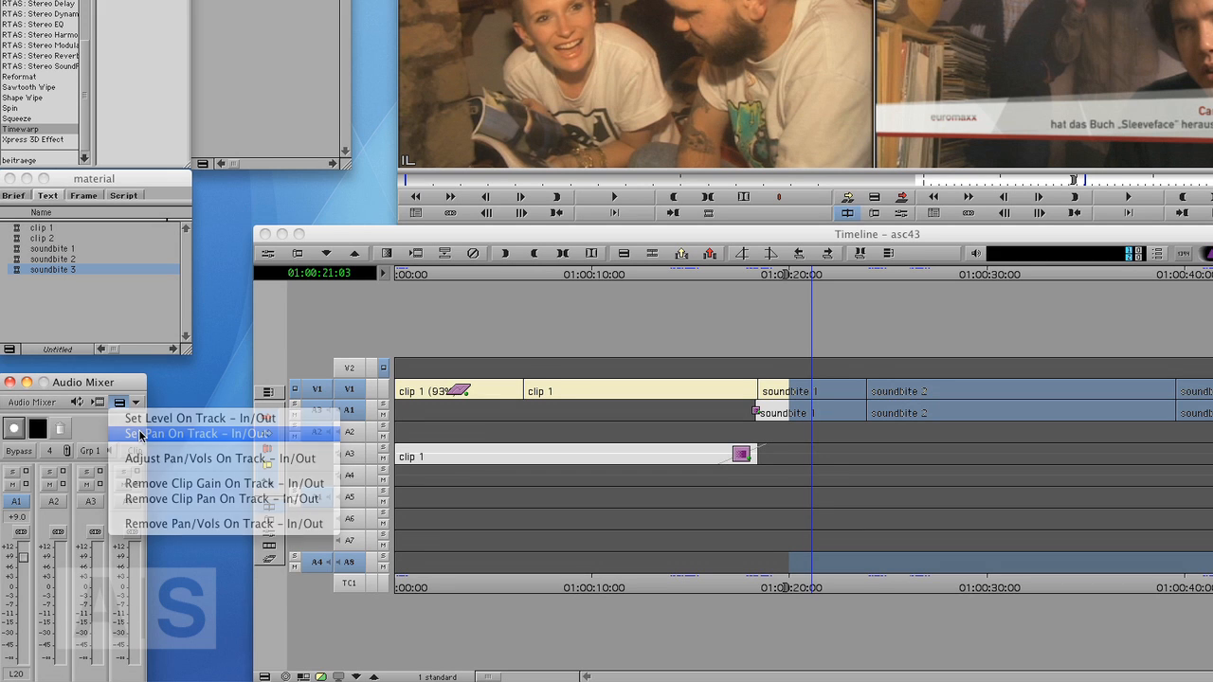
Clear the In and Out marks and park within the second clip 1 segment at 01:00:12:00
left_click_drag(775, 595, 618, 596)
key("g")
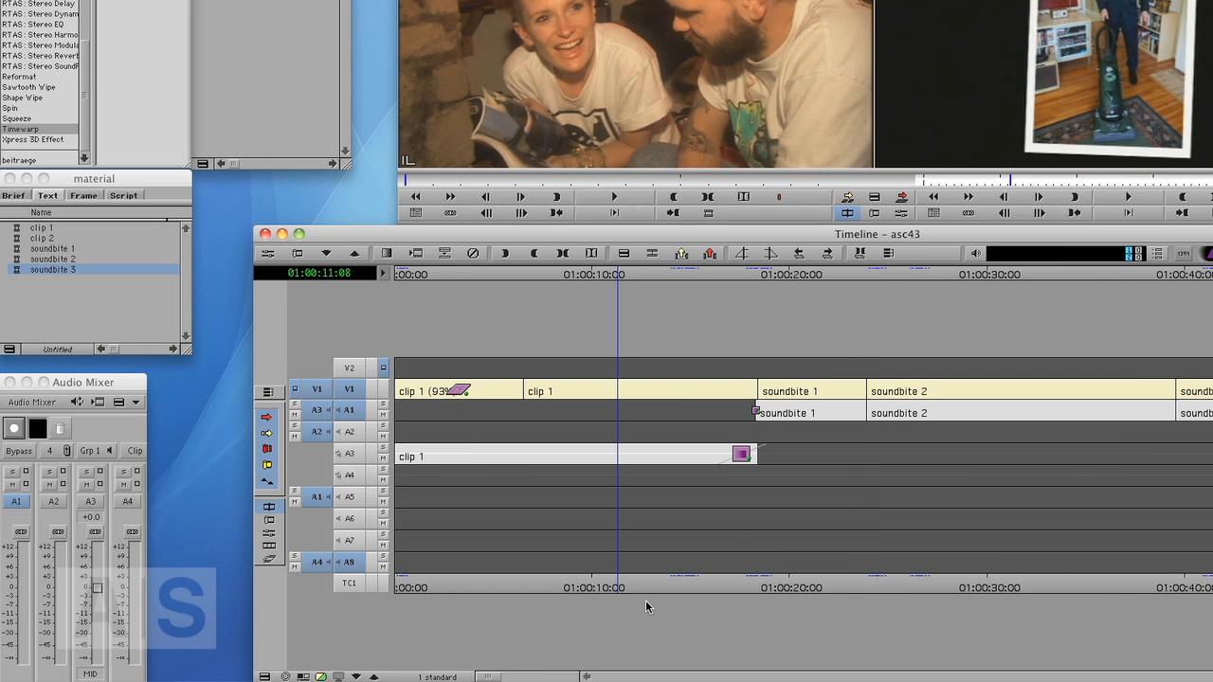
key("super+bracketright")
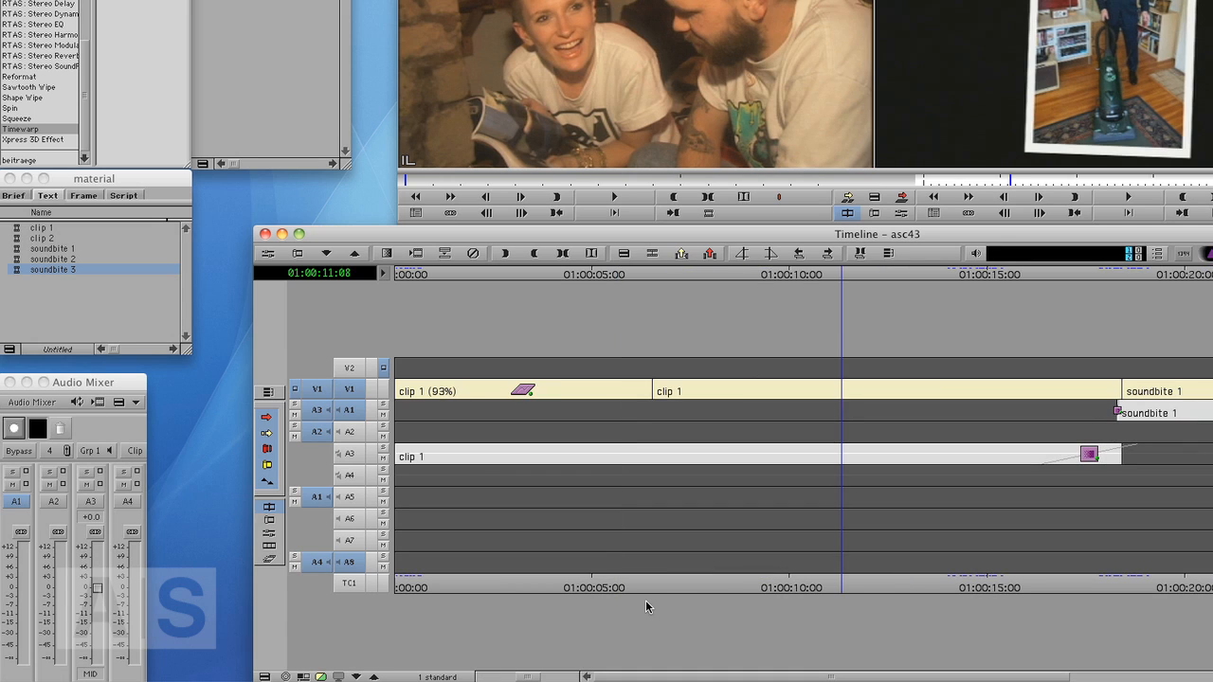
left_click(869, 588)
Switch to Google Chrome and view the Avid Screencast website, its Twitter and Facebook pages, and the editguy.de home page
key("super+Tab")
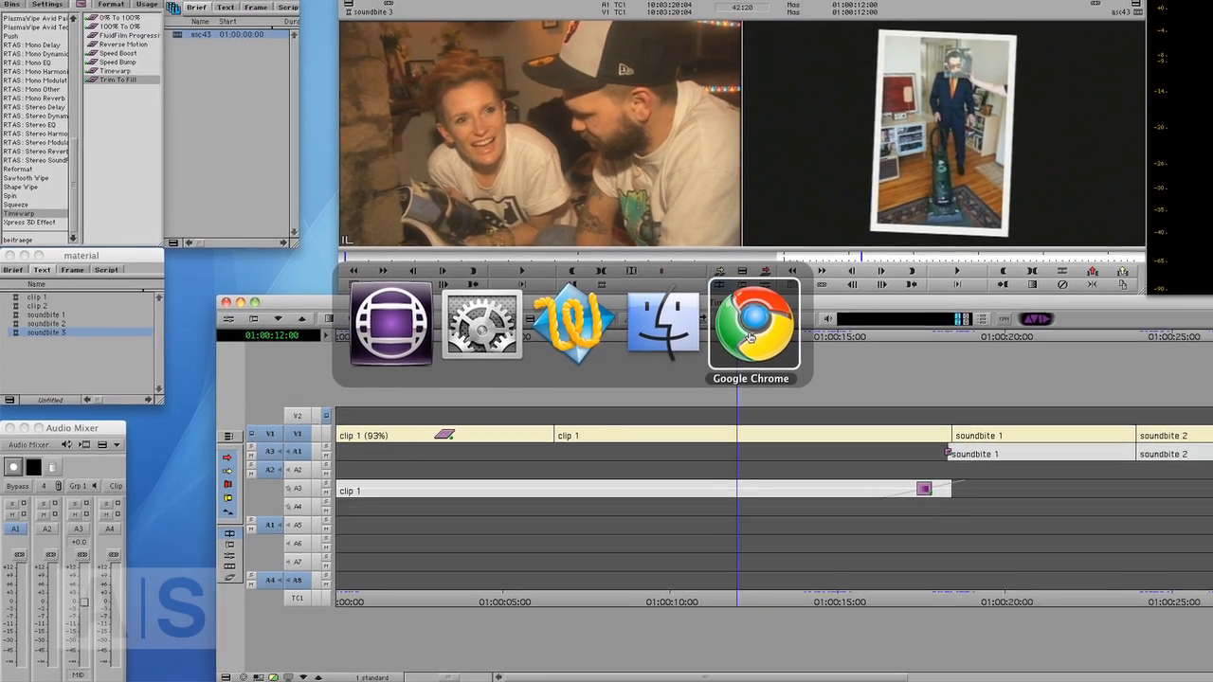
left_click(889, 261)
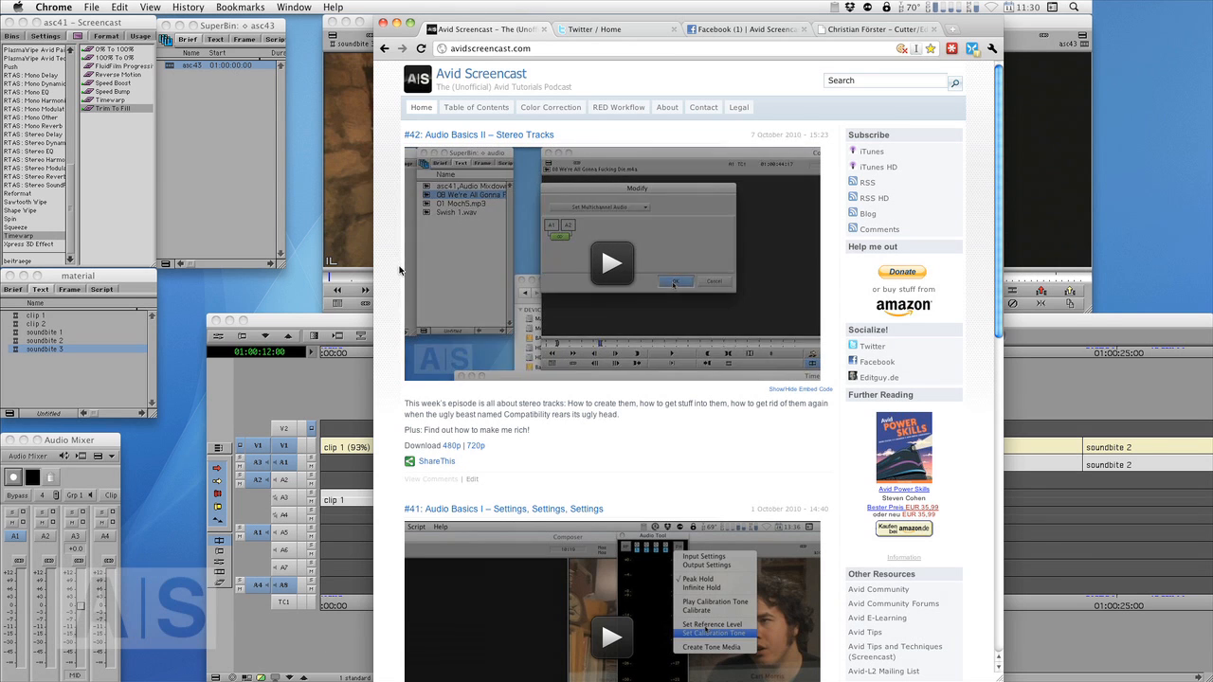
left_click(593, 29)
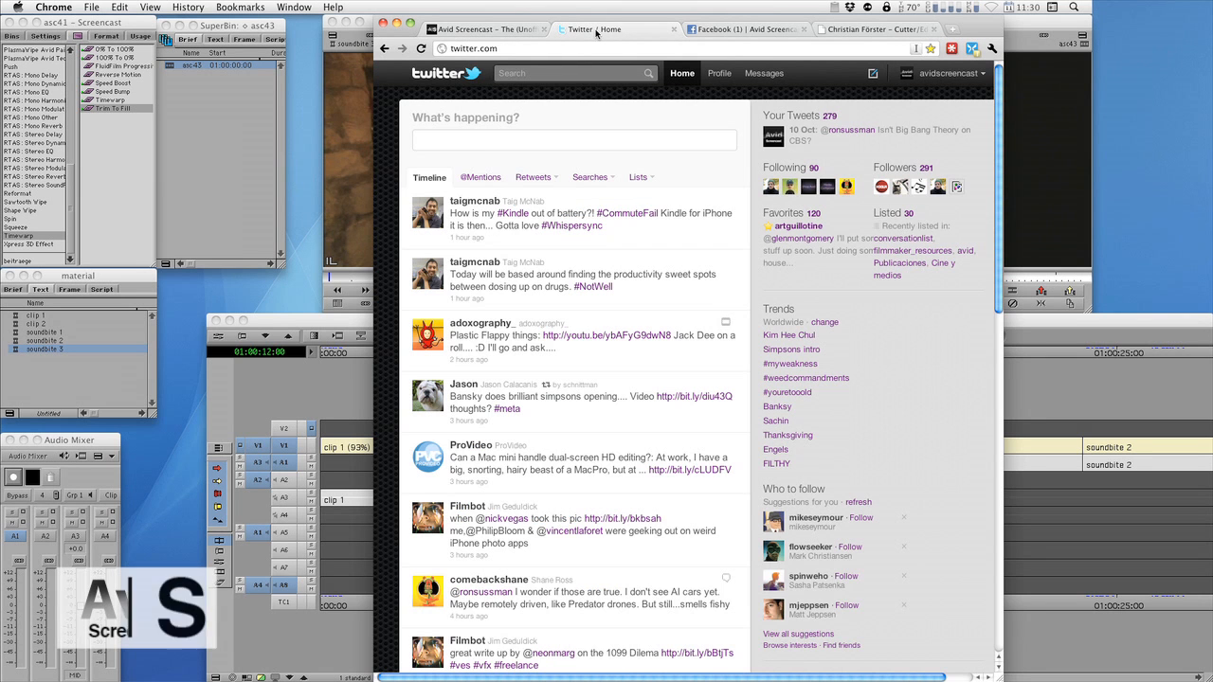
left_click(734, 33)
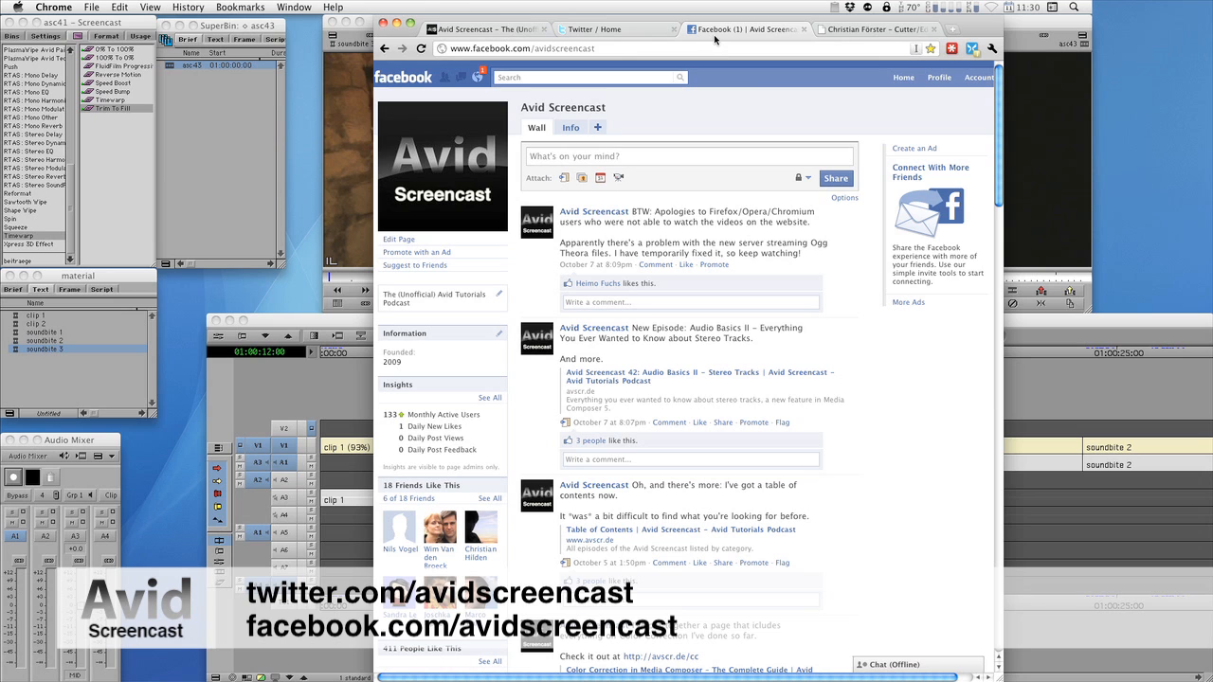
left_click(850, 35)
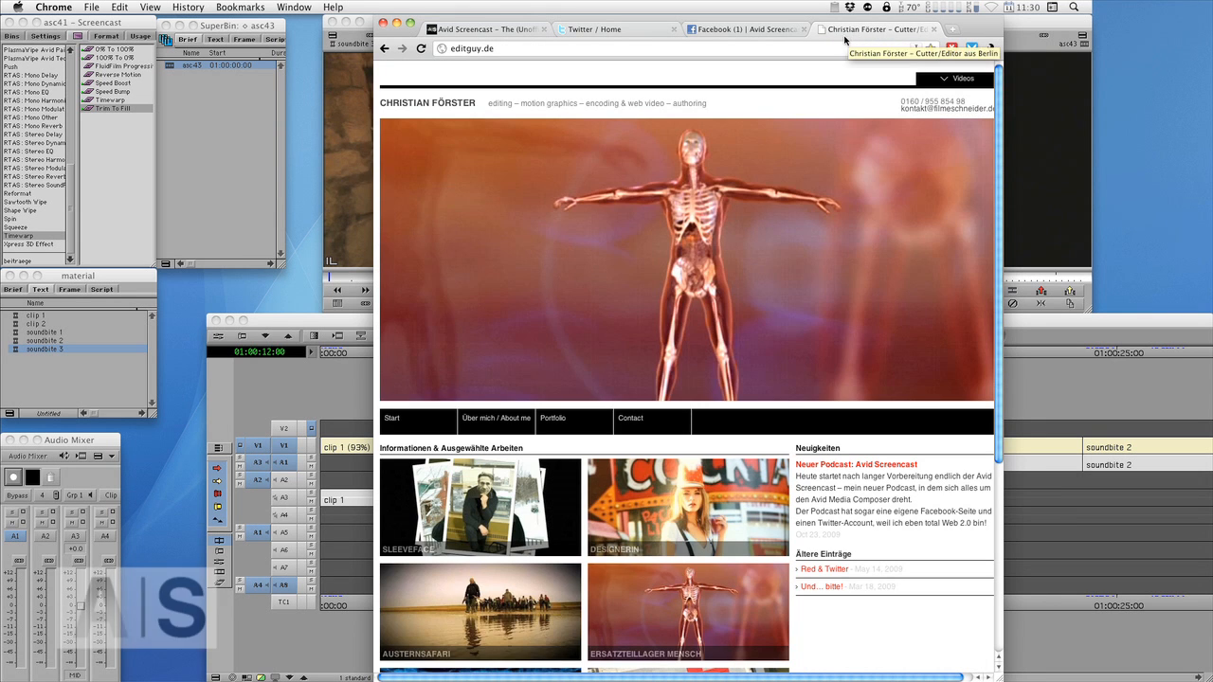
scroll(870, 592, "down", 3)
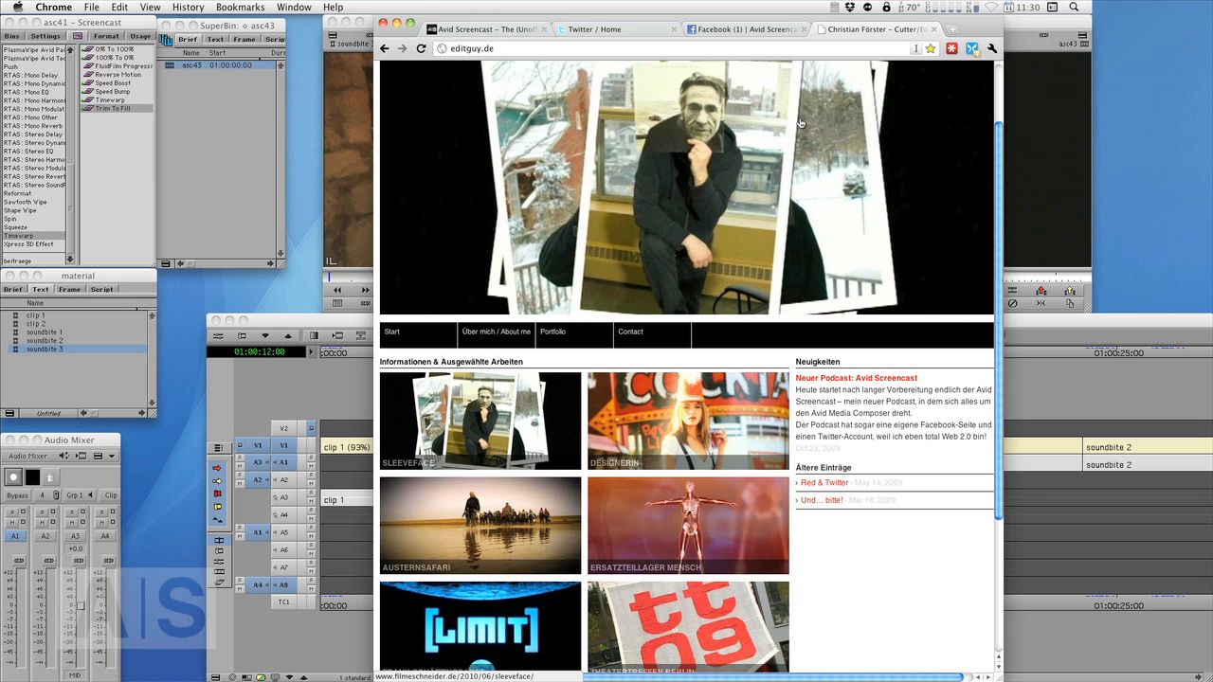
scroll(780, 156, "up", 3)
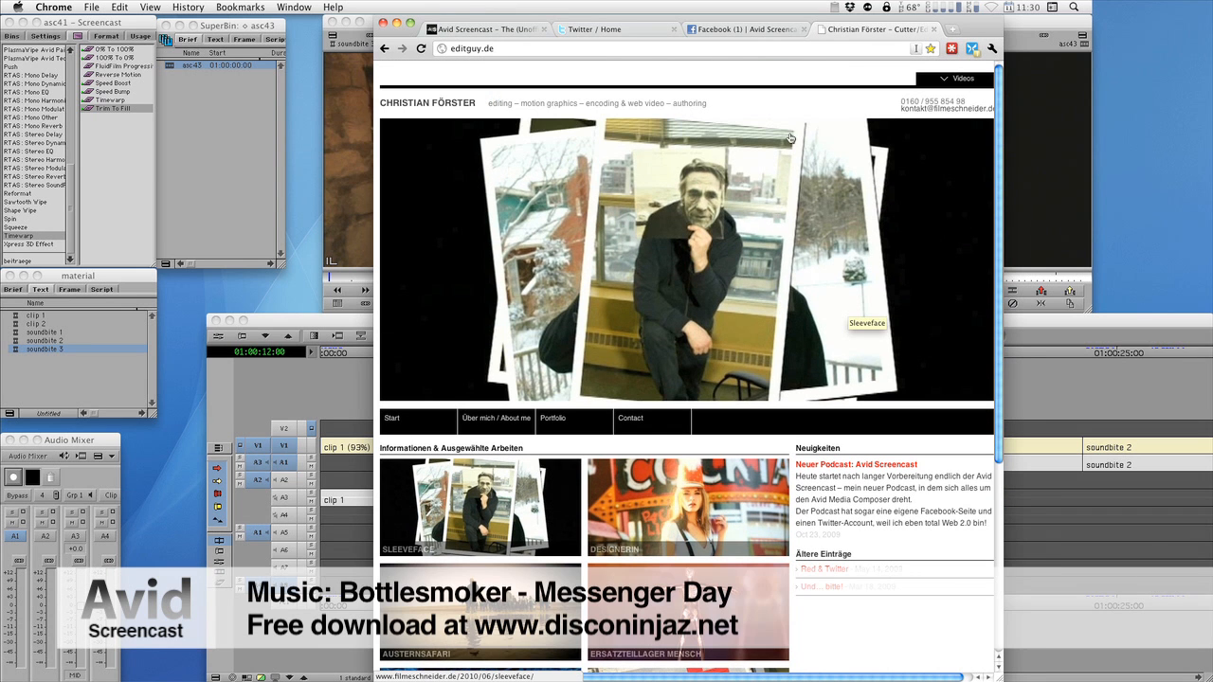